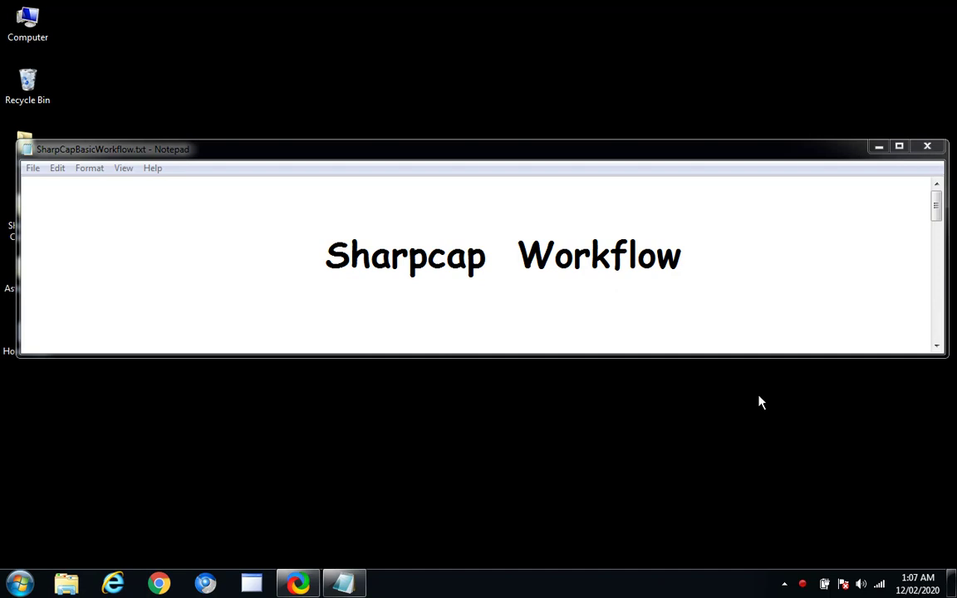
Enlarge the notes window and read the Before Stacking checklist: Exposure, Gain and Display Histogram.
left_click(936, 347)
left_click(937, 347)
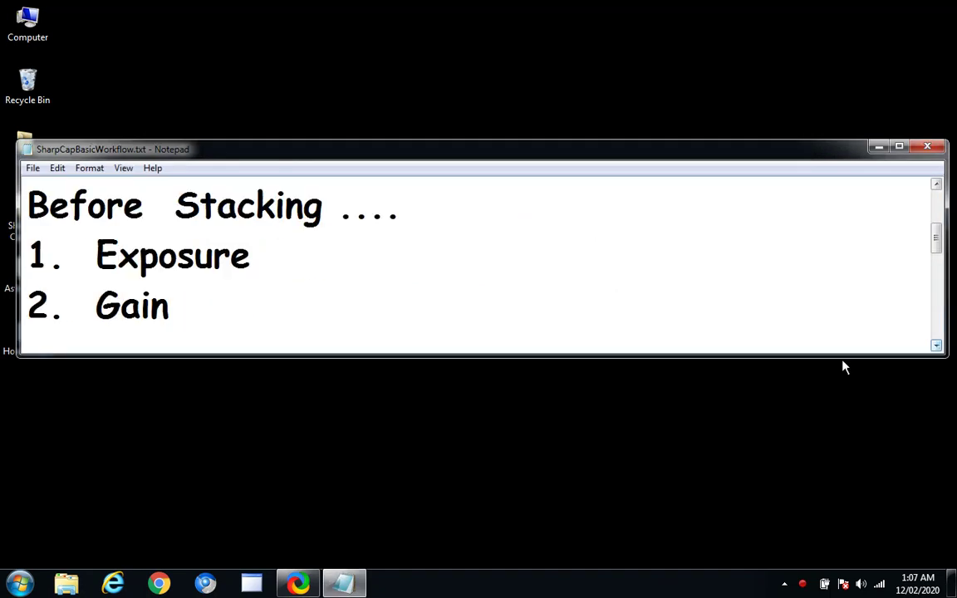
left_click_drag(842, 357, 843, 407)
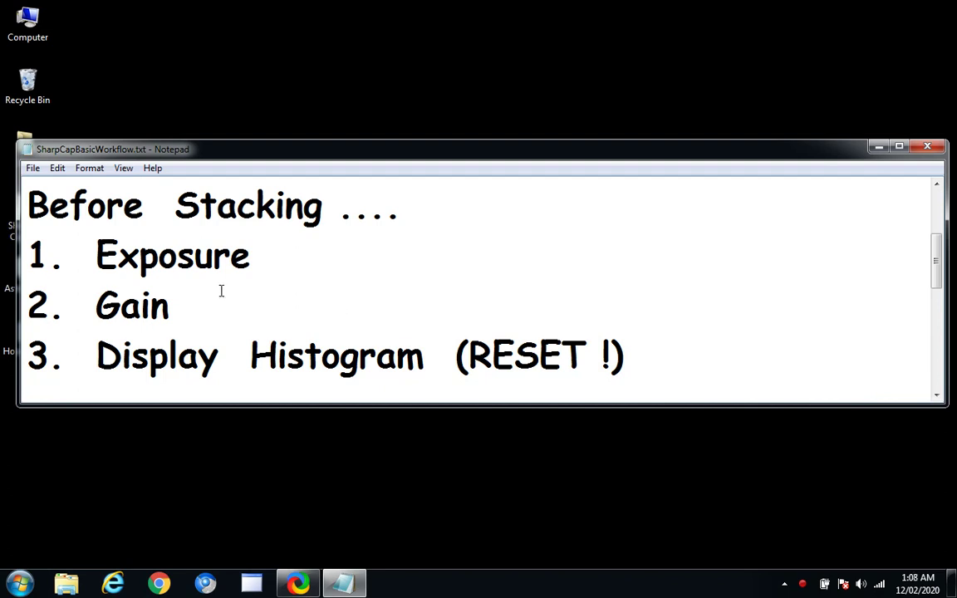
left_click(170, 260)
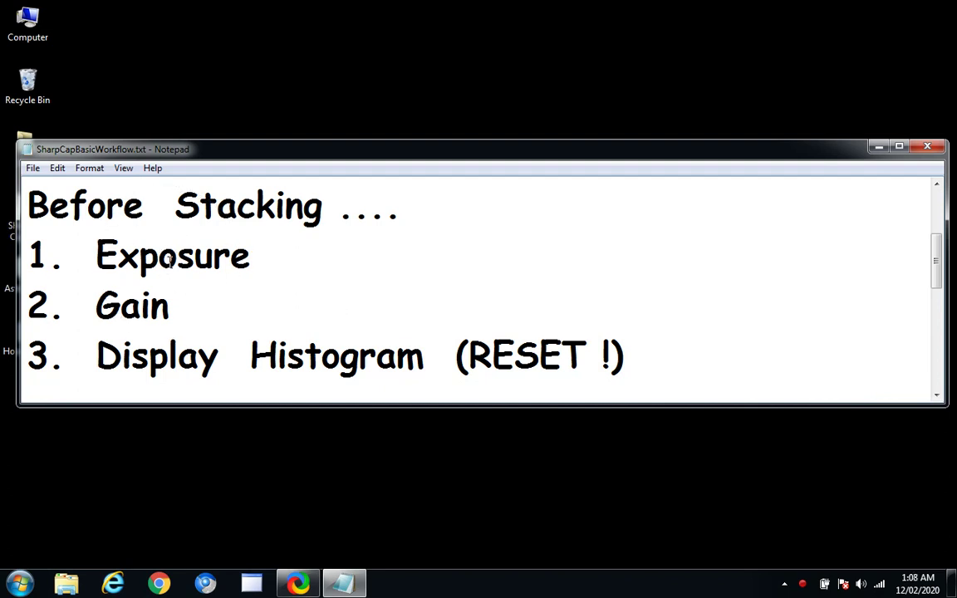
left_click(158, 308)
left_click(230, 358)
left_click(514, 356)
left_click(173, 310)
Read the stacking checklist covering the stacking histogram, align checkbox, frame status and display histogram, and return to the start of the notes.
scroll(937, 397, "down", 2)
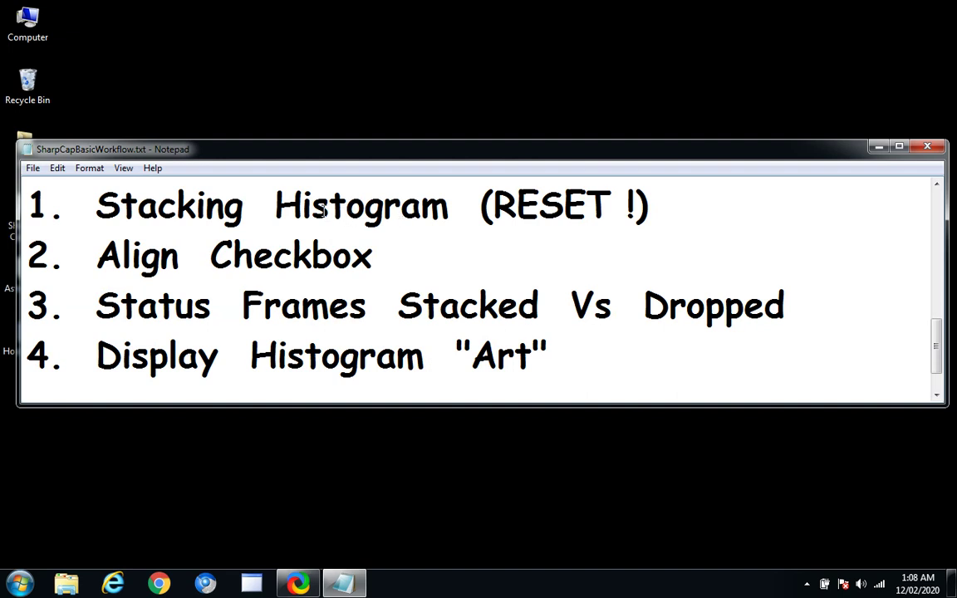
key("ctrl")
key("ctrl")
left_click(377, 306)
scroll(935, 207, "up", 1)
scroll(934, 208, "up", 2)
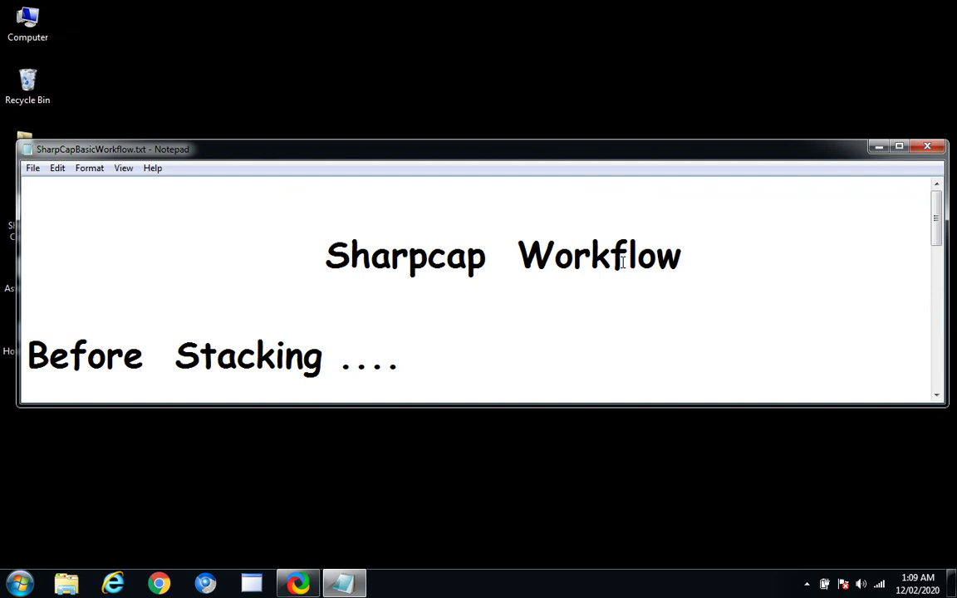
key("ctrl")
Minimize the notes, launch SharpCap 3.2 from the Apps folder and dismiss its startup tip.
left_click(878, 146)
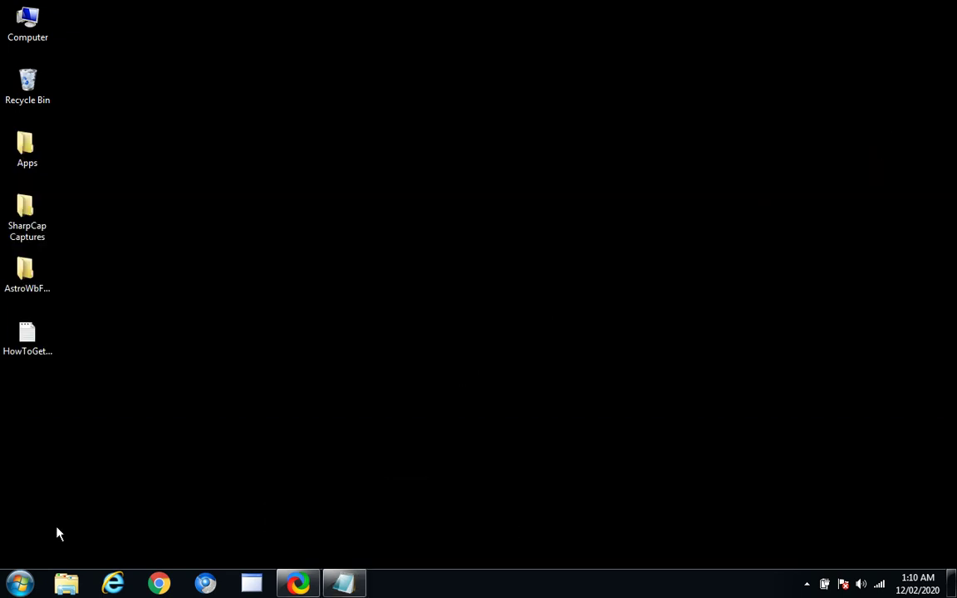
left_click(20, 584)
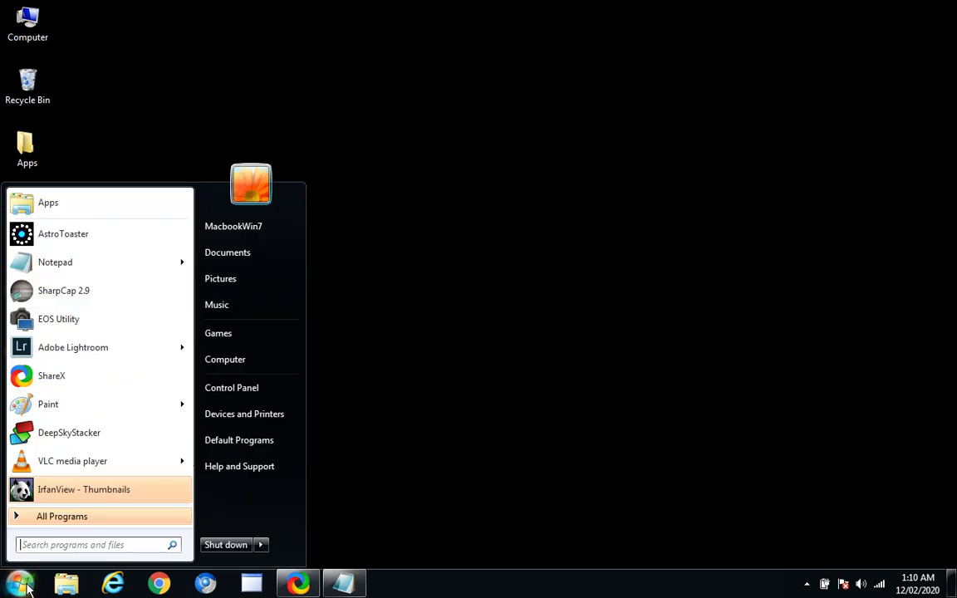
left_click(50, 202)
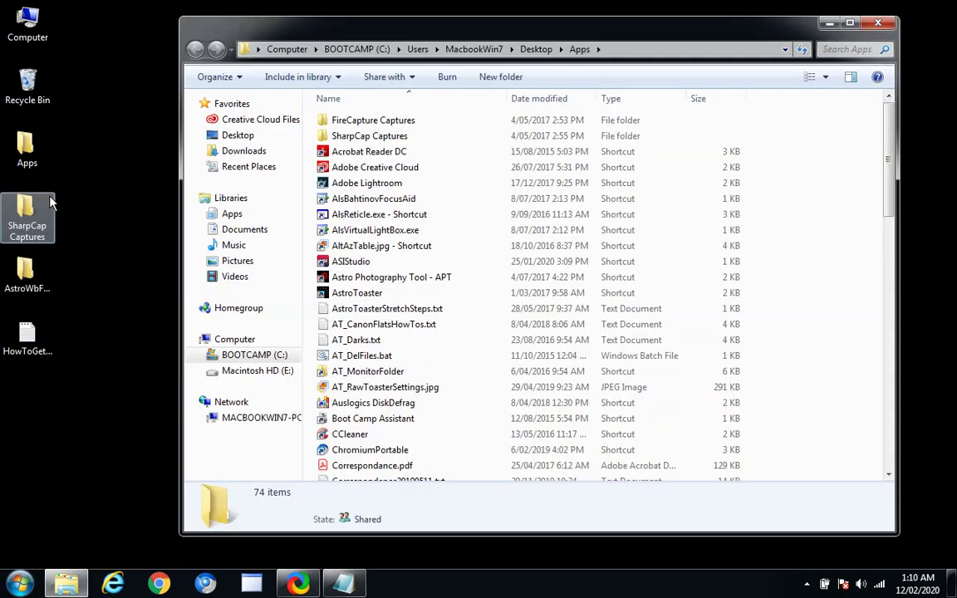
left_click(888, 346)
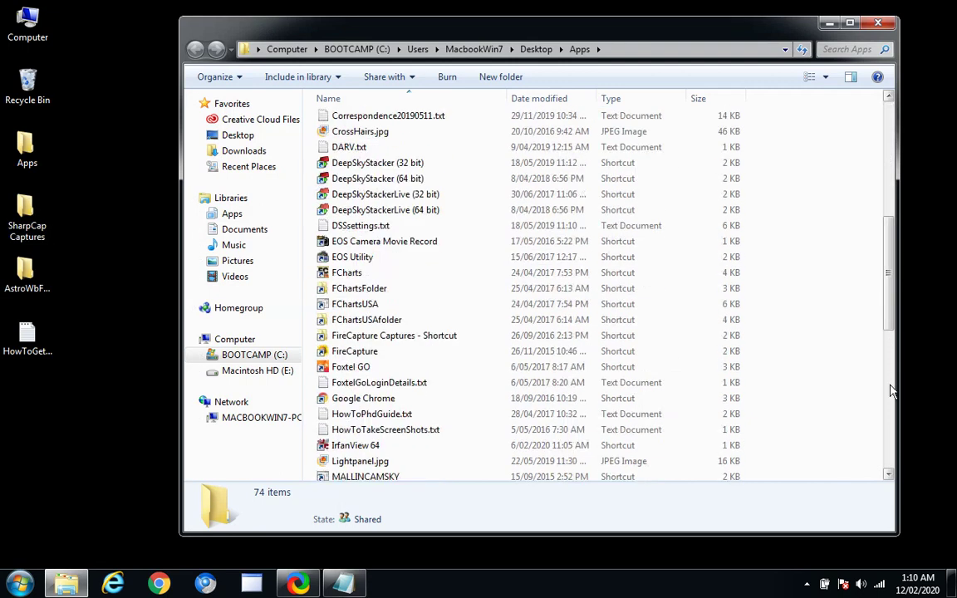
left_click(889, 391)
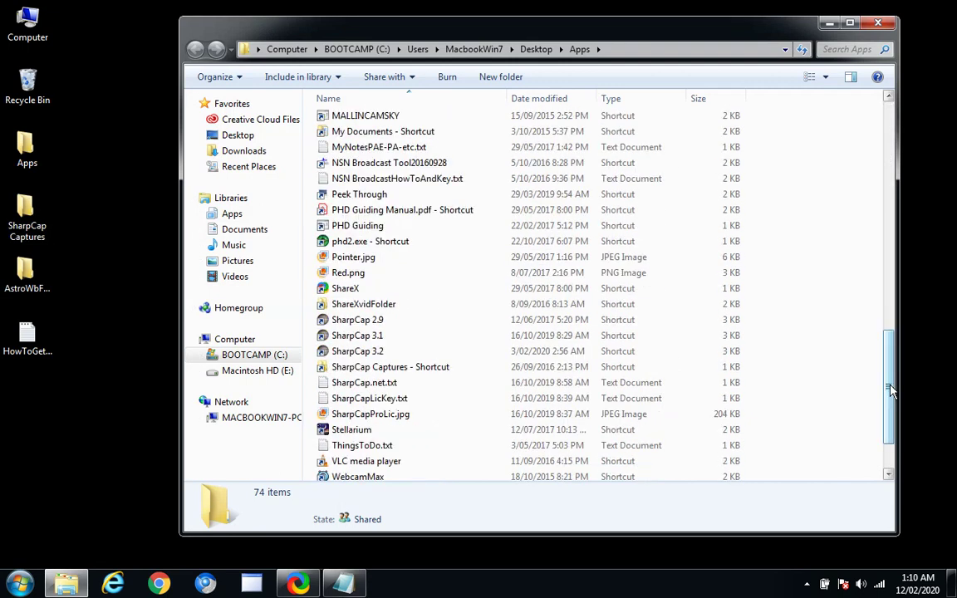
double_click(373, 355)
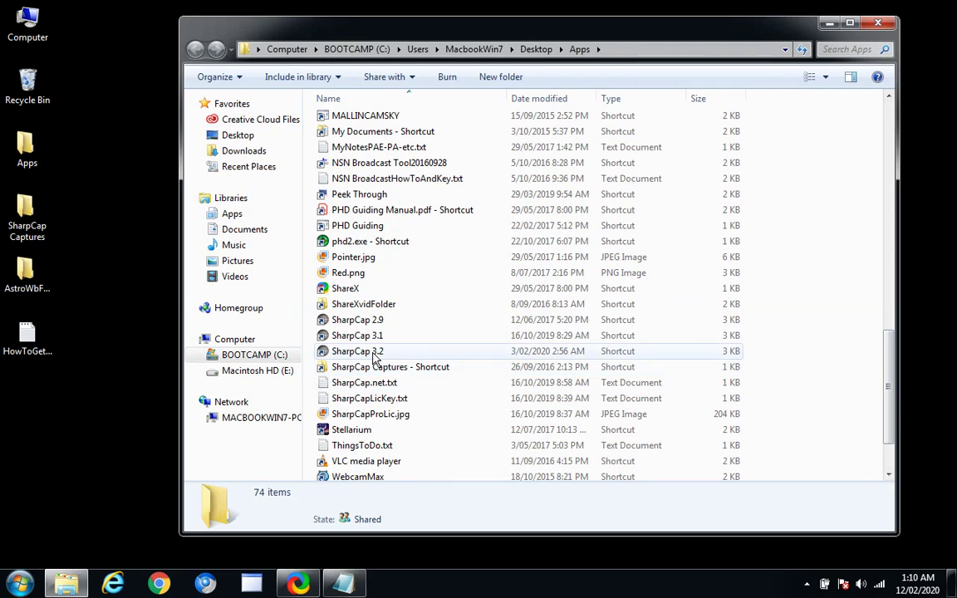
double_click(373, 352)
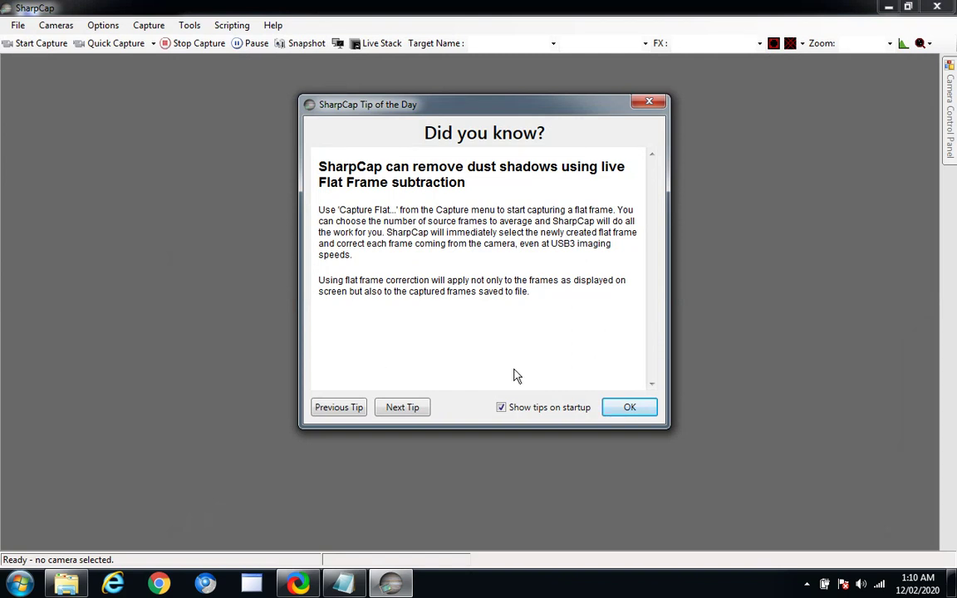
left_click(610, 411)
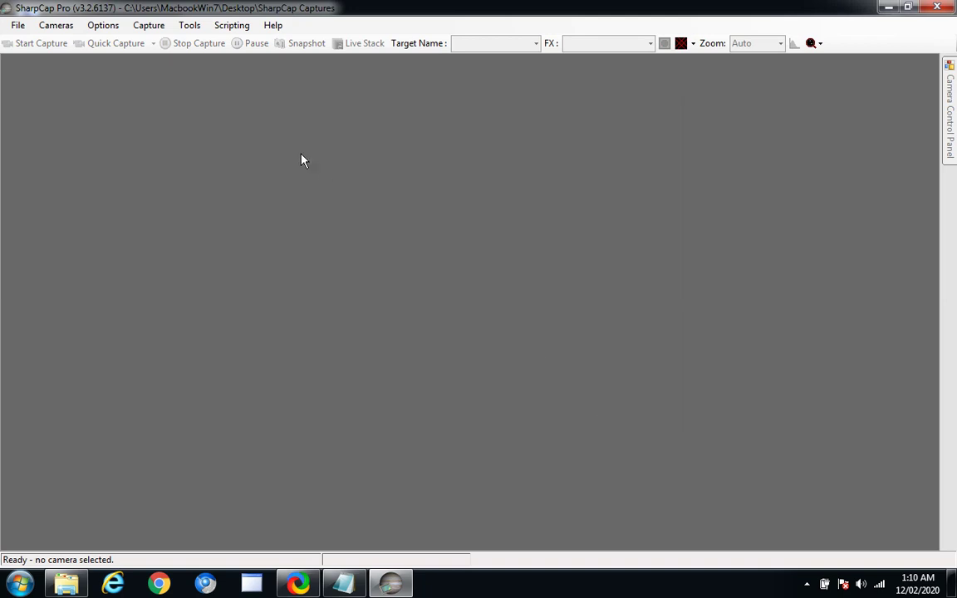
Connect the ZWO ASI224MC camera and pin its Camera Control Panel open.
left_click(68, 33)
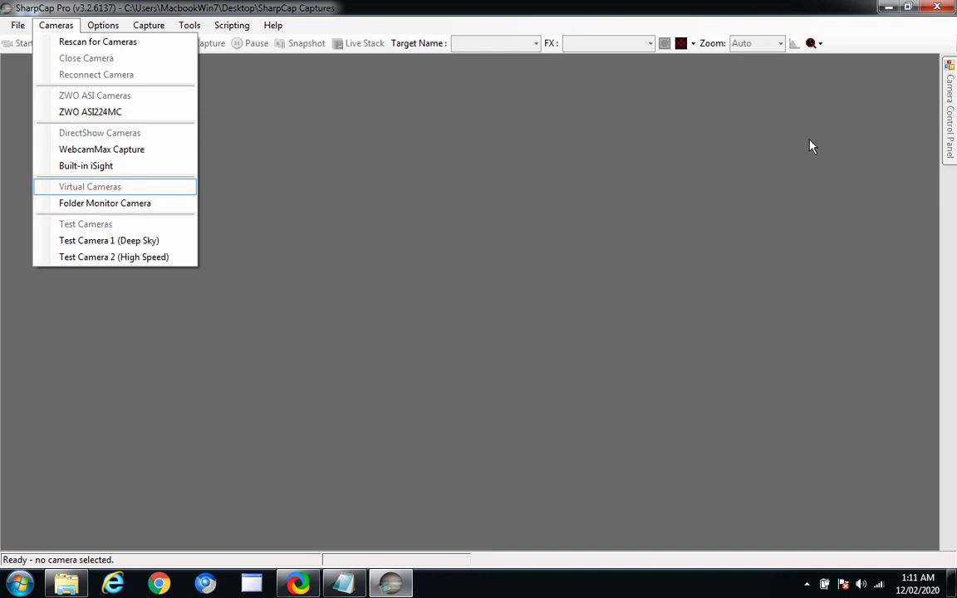
key("Escape")
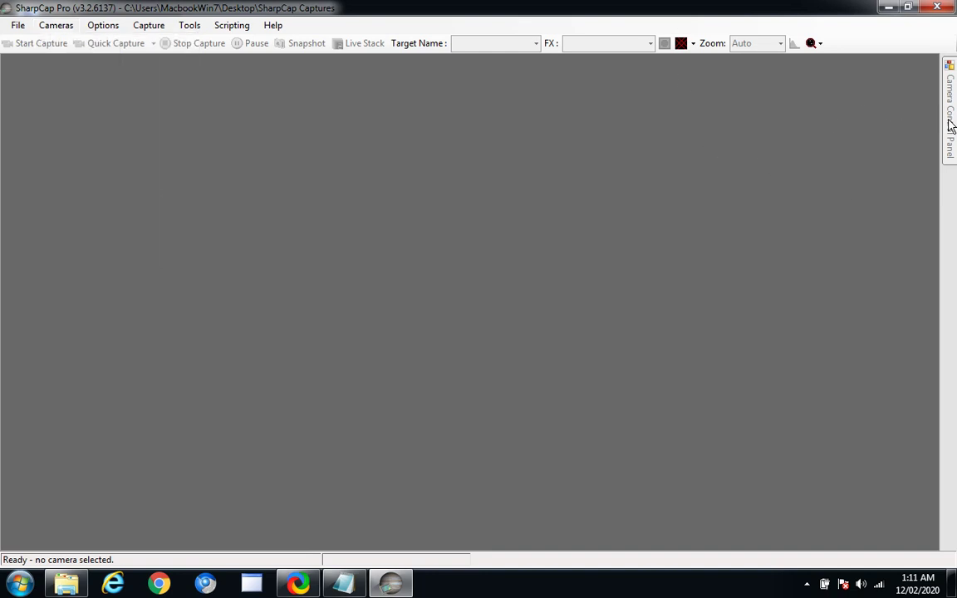
mouse_move(952, 123)
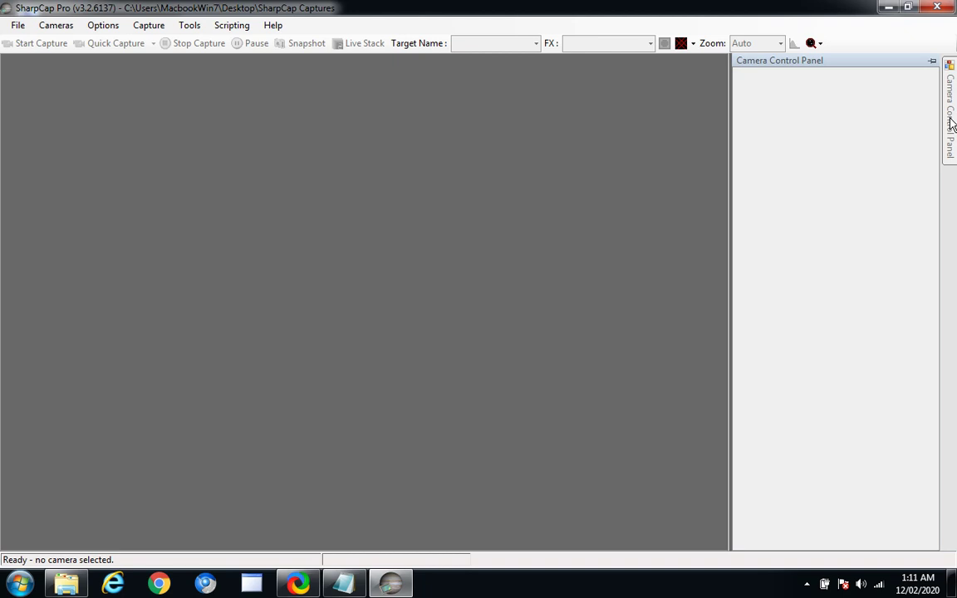
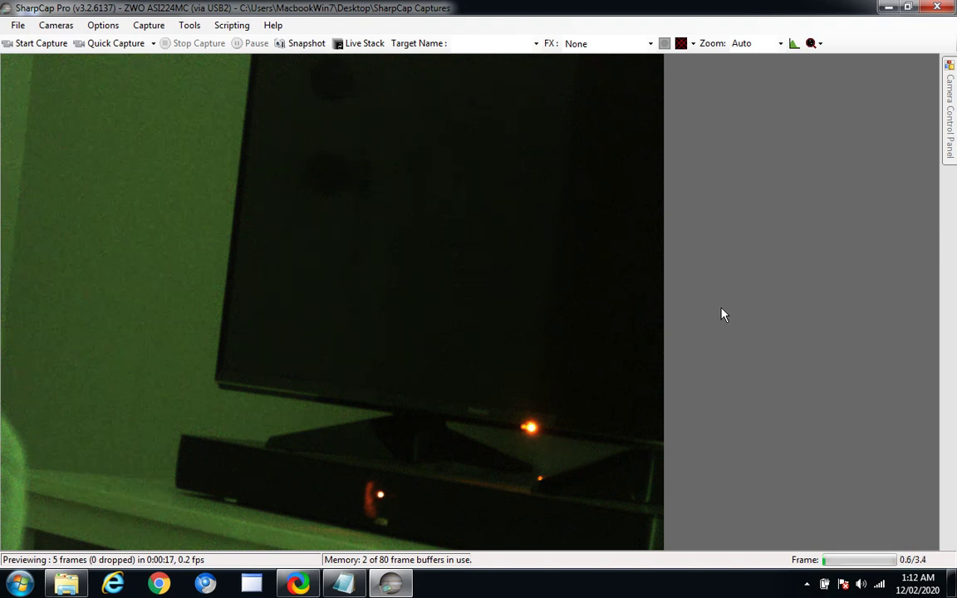
mouse_move(949, 109)
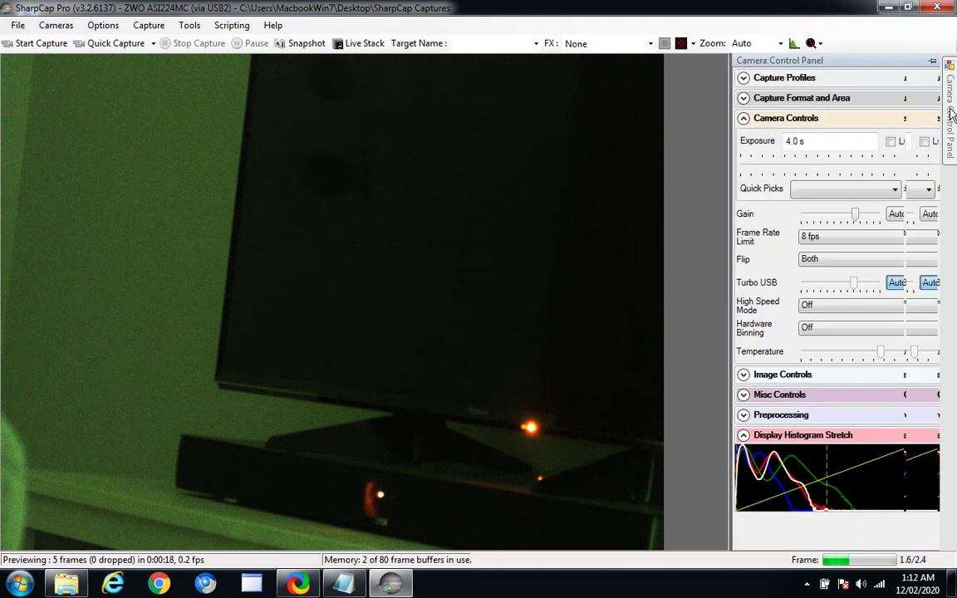
left_click(932, 63)
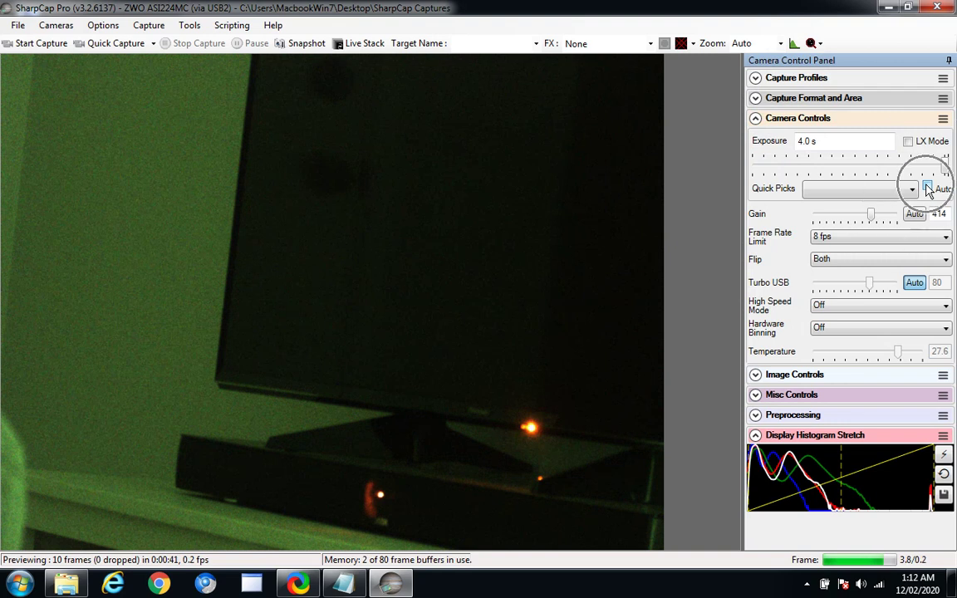
left_click(915, 214)
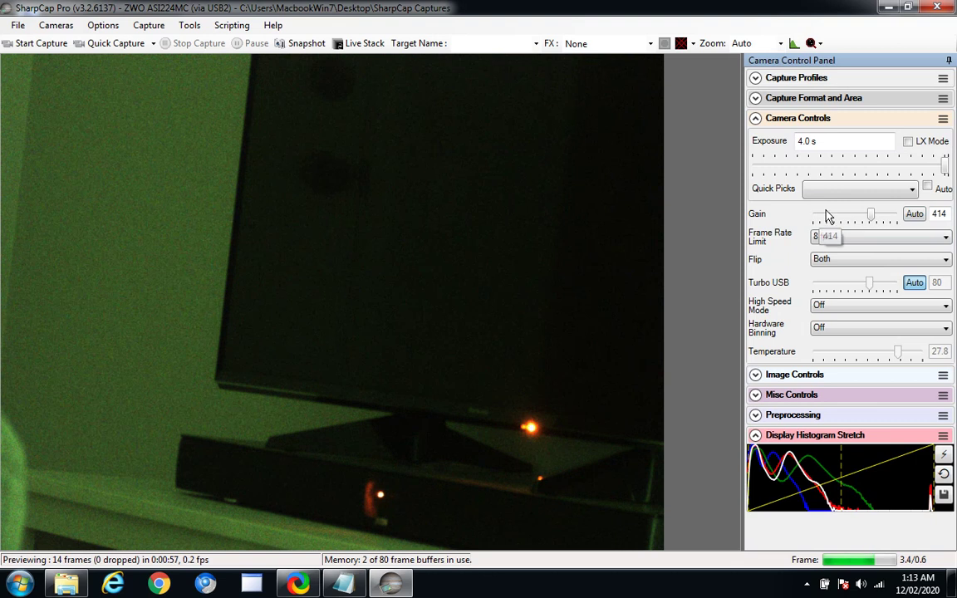
left_click(774, 169)
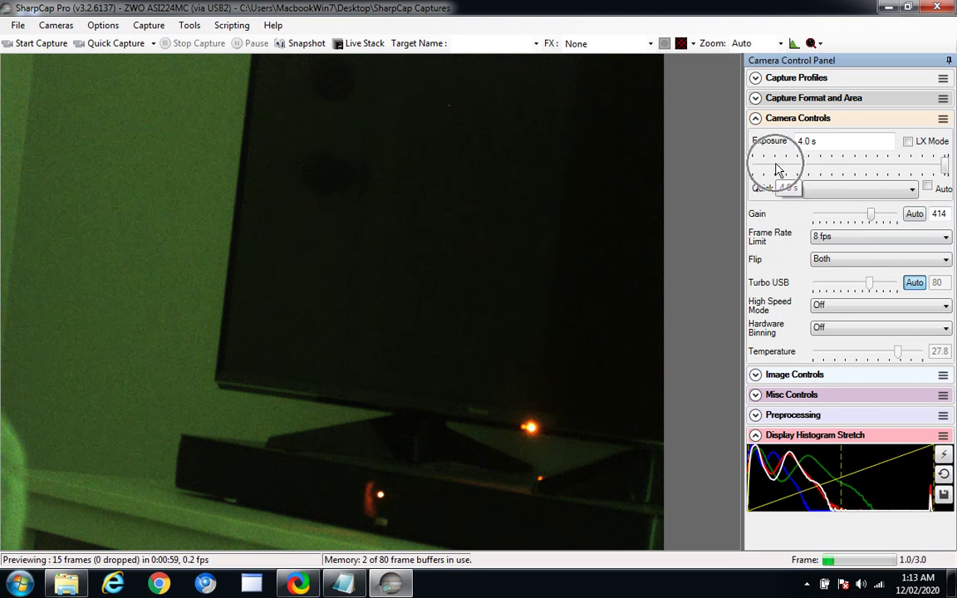
left_click(773, 220)
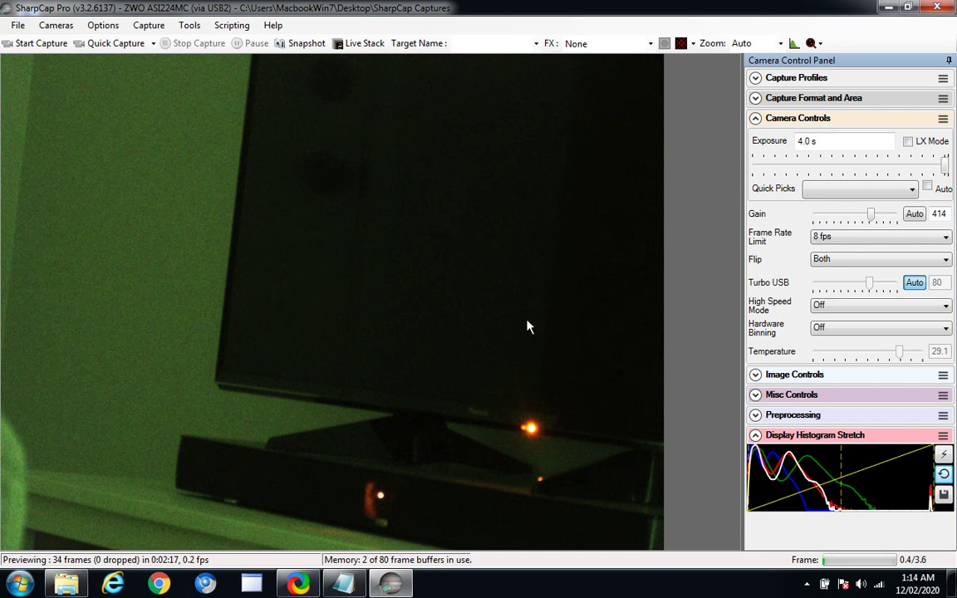
left_click(348, 307)
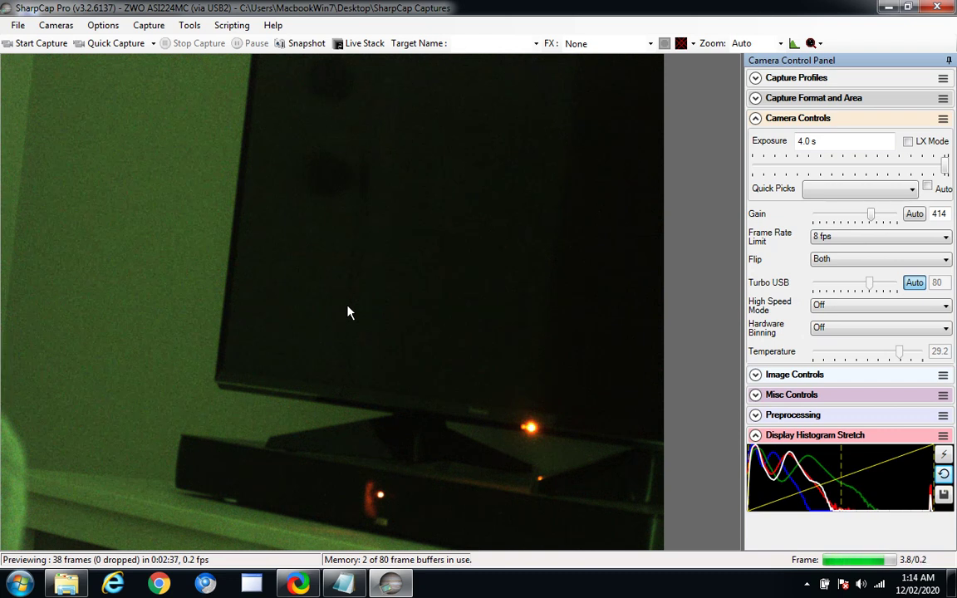
left_click(347, 298)
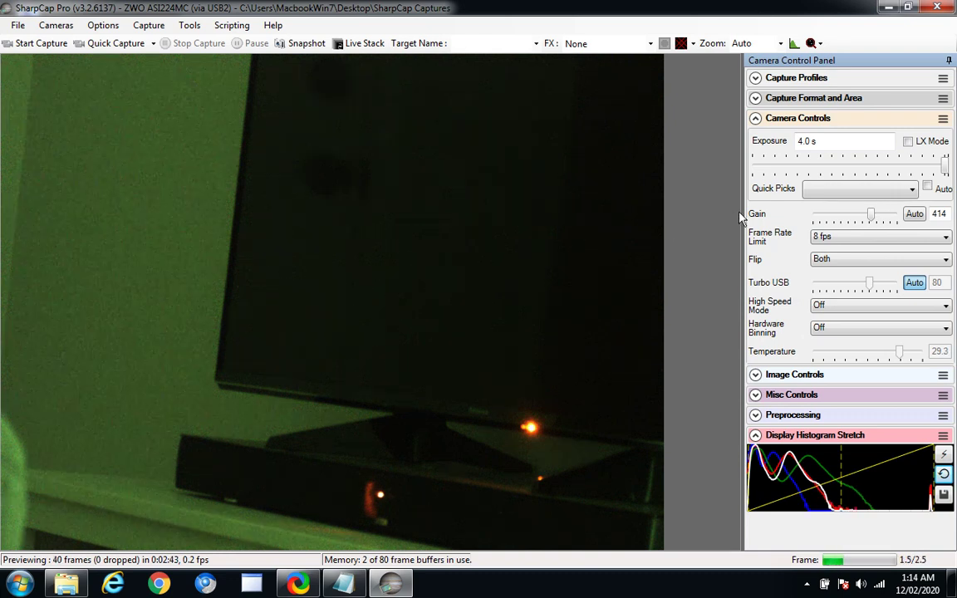
Set the camera gain to 70 and, with LX Mode enabled, the exposure to 500 ms.
mouse_move(872, 218)
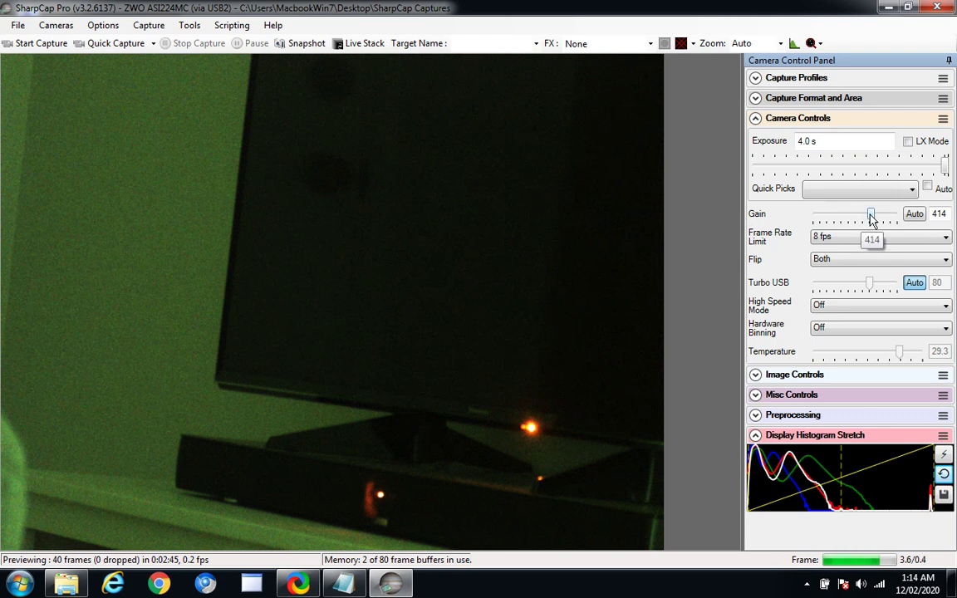
left_click_drag(871, 218, 823, 218)
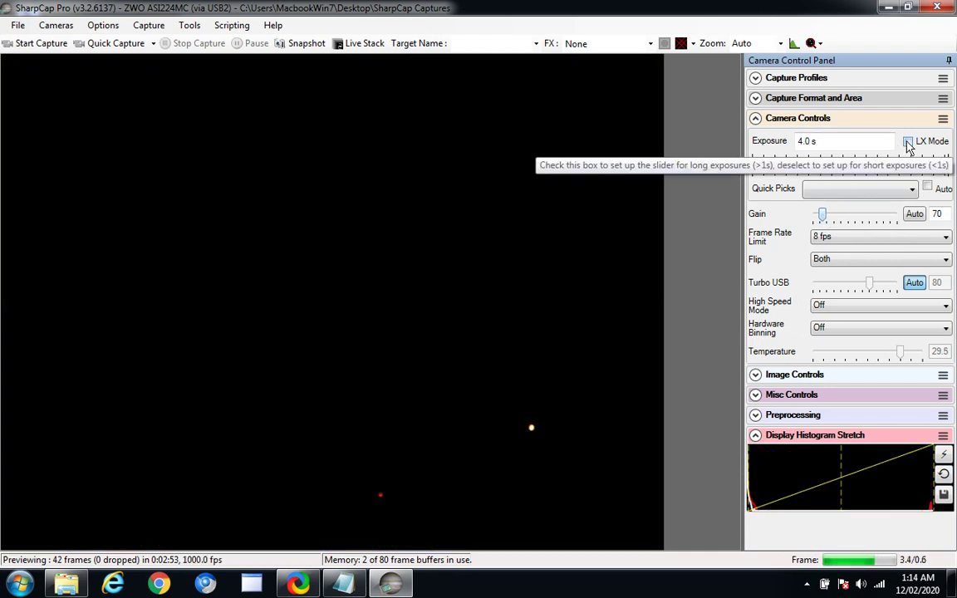
left_click(908, 142)
left_click(908, 142)
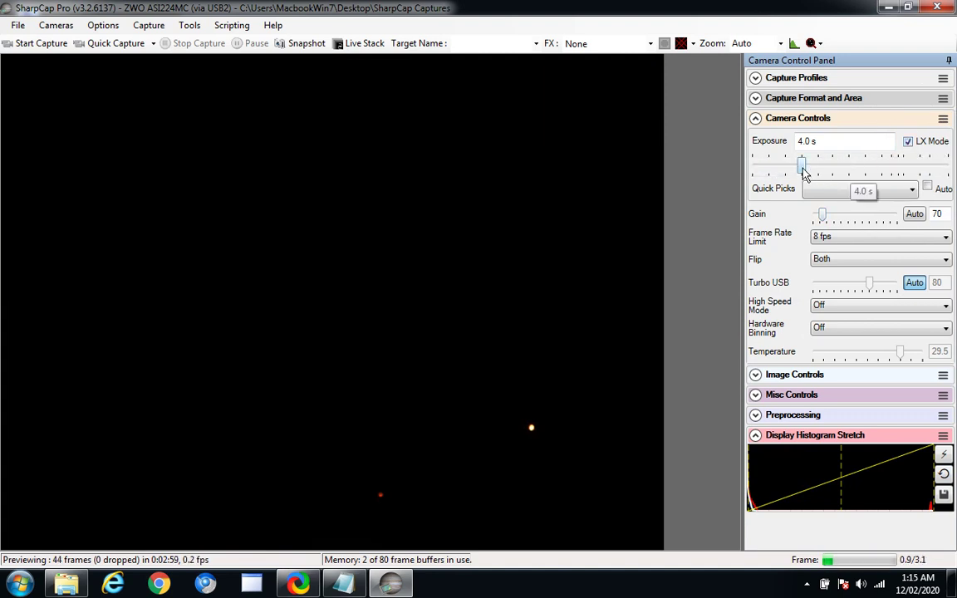
left_click_drag(803, 170, 757, 169)
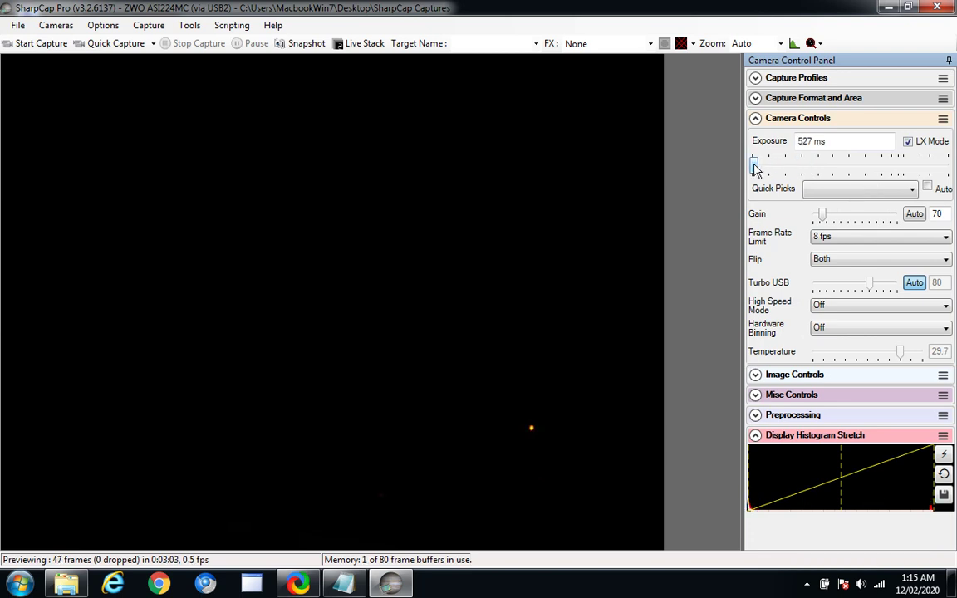
left_click_drag(752, 164, 750, 161)
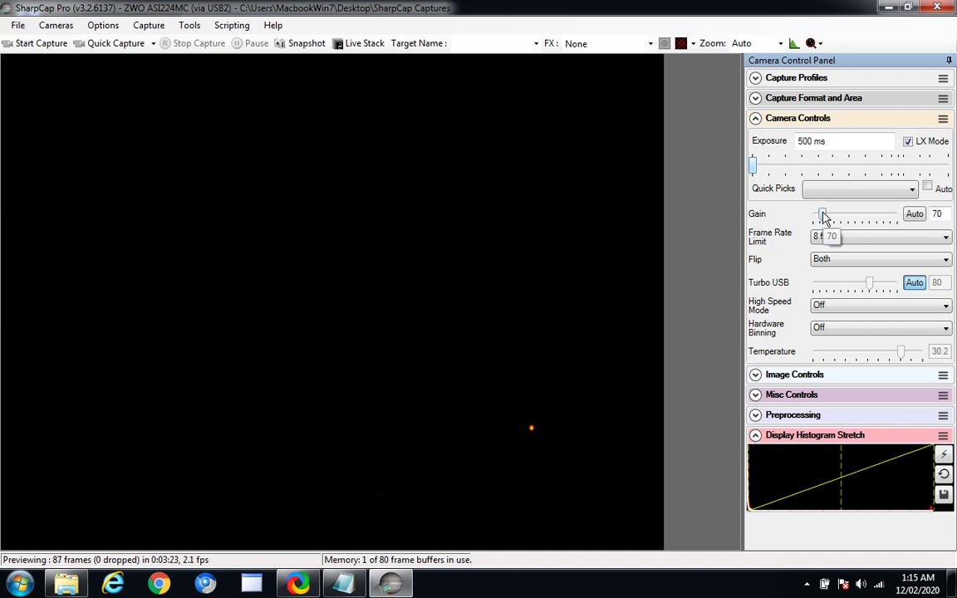
Raise the camera gain to 594 and choose the 1s preset exposure.
left_click_drag(820, 215, 899, 218)
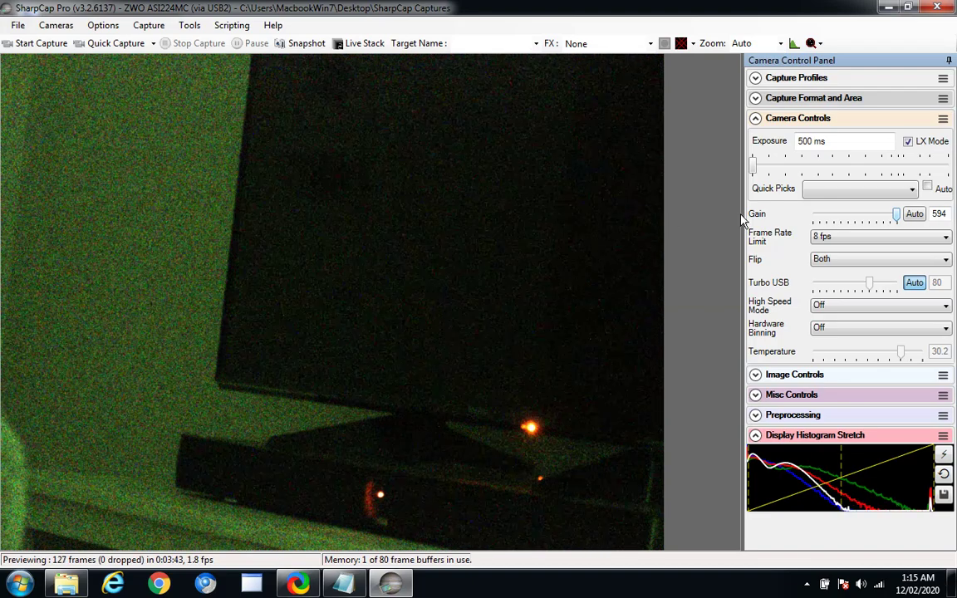
mouse_move(754, 173)
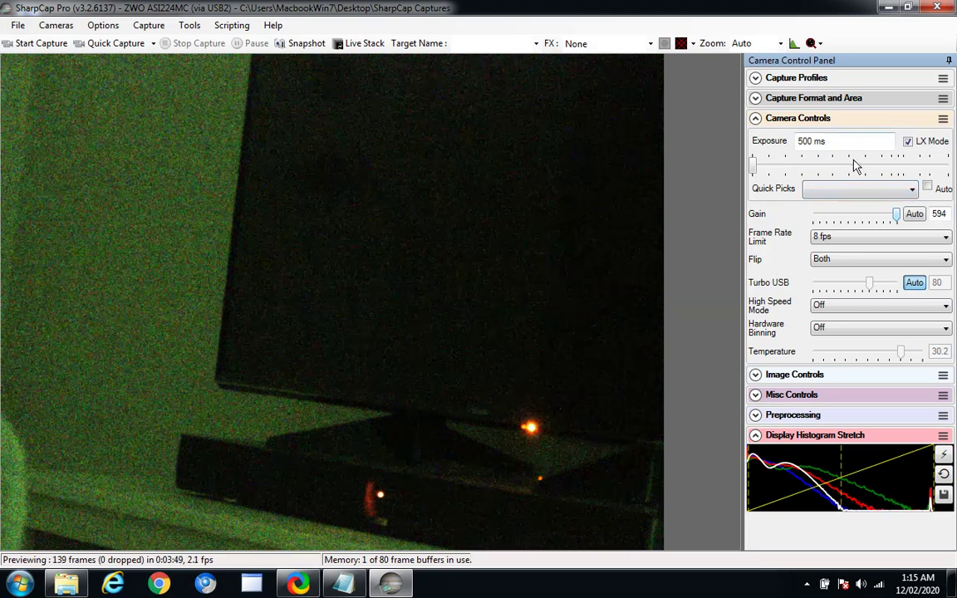
left_click(912, 191)
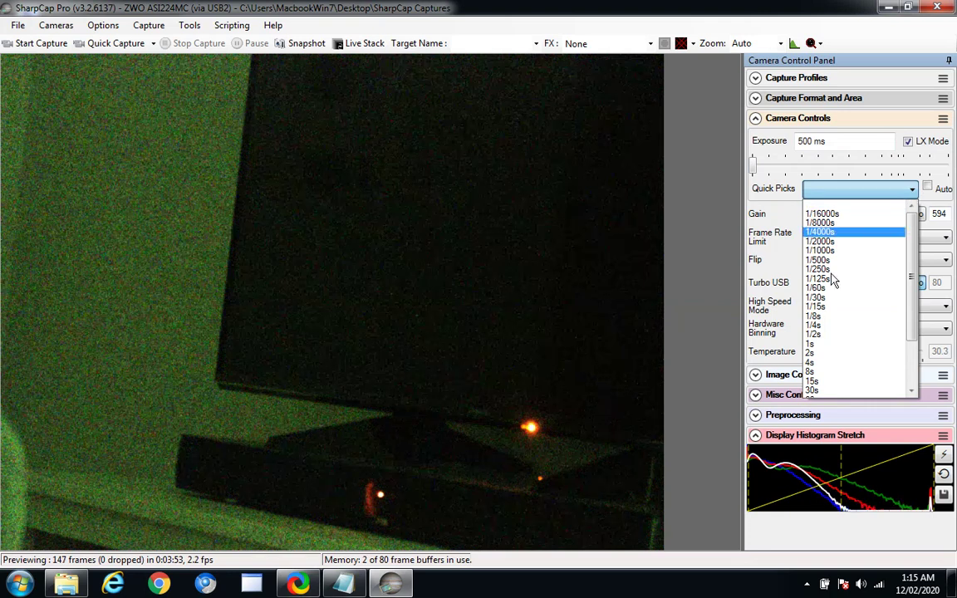
left_click(812, 345)
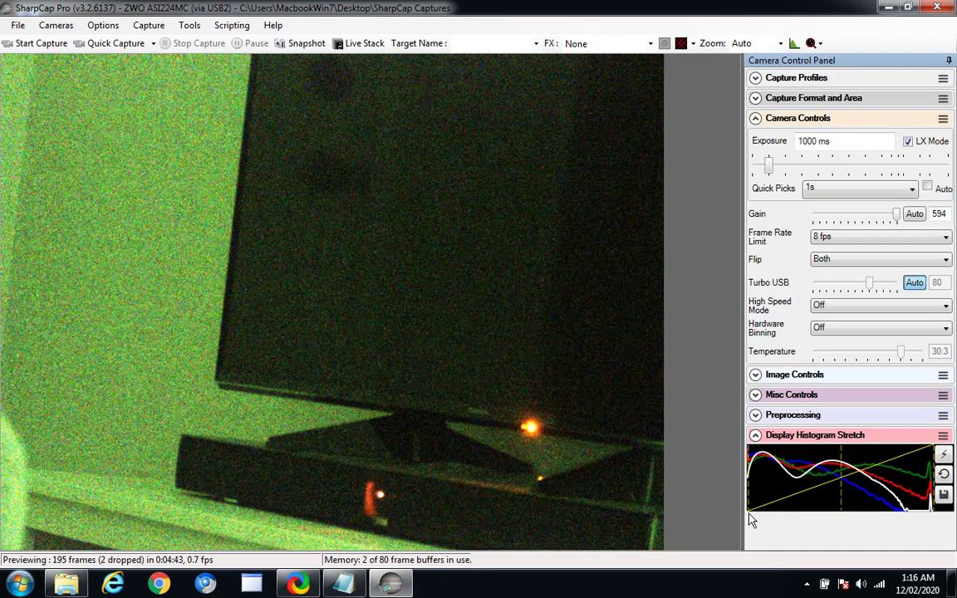
left_click(750, 520)
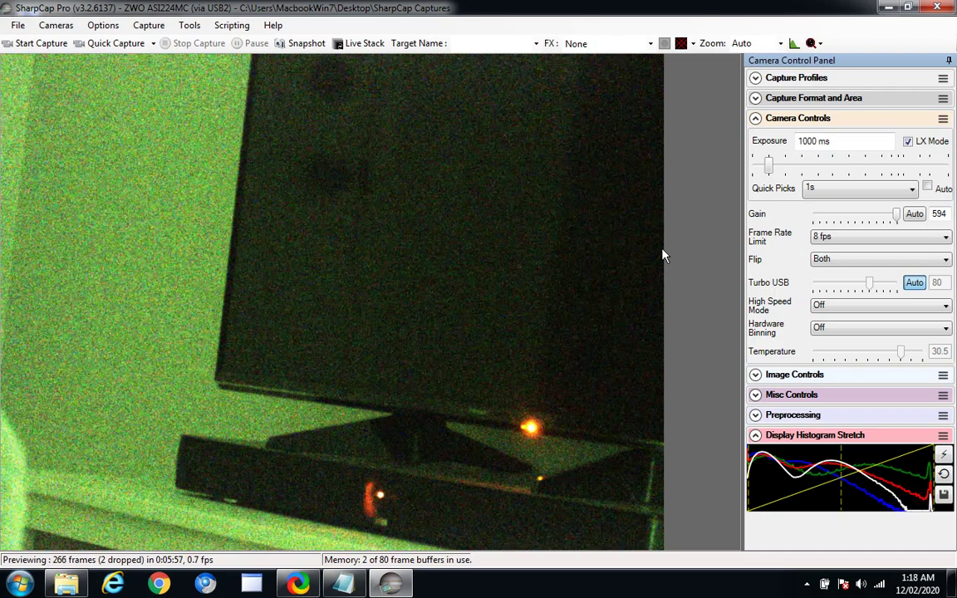
mouse_move(897, 218)
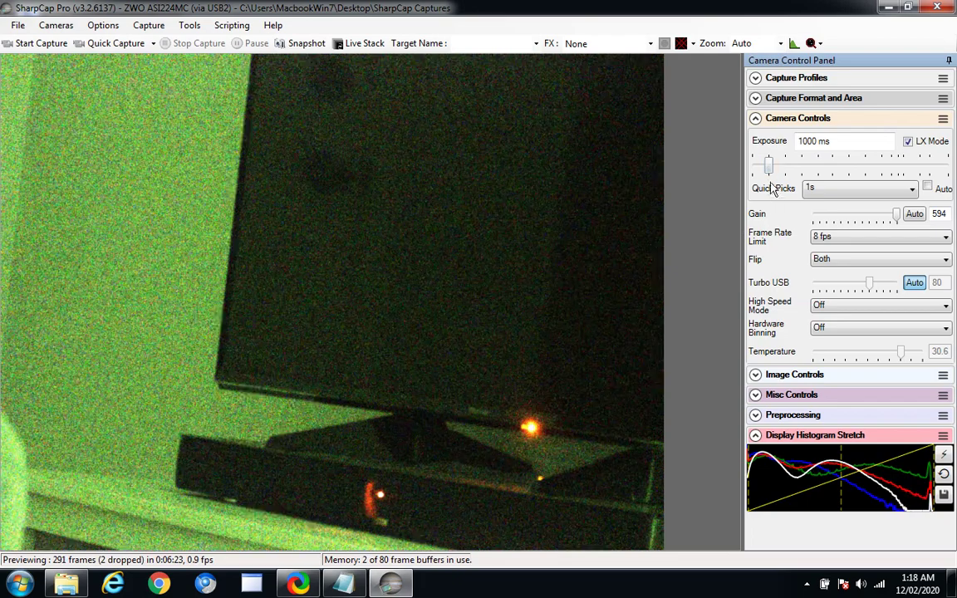
Choose the 2s preset exposure for the camera.
mouse_move(769, 169)
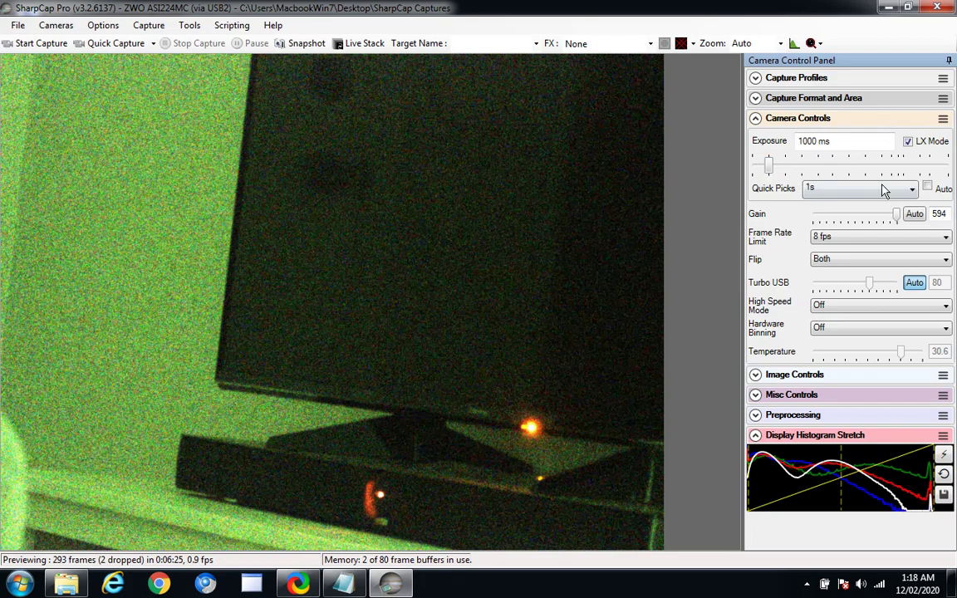
left_click(912, 190)
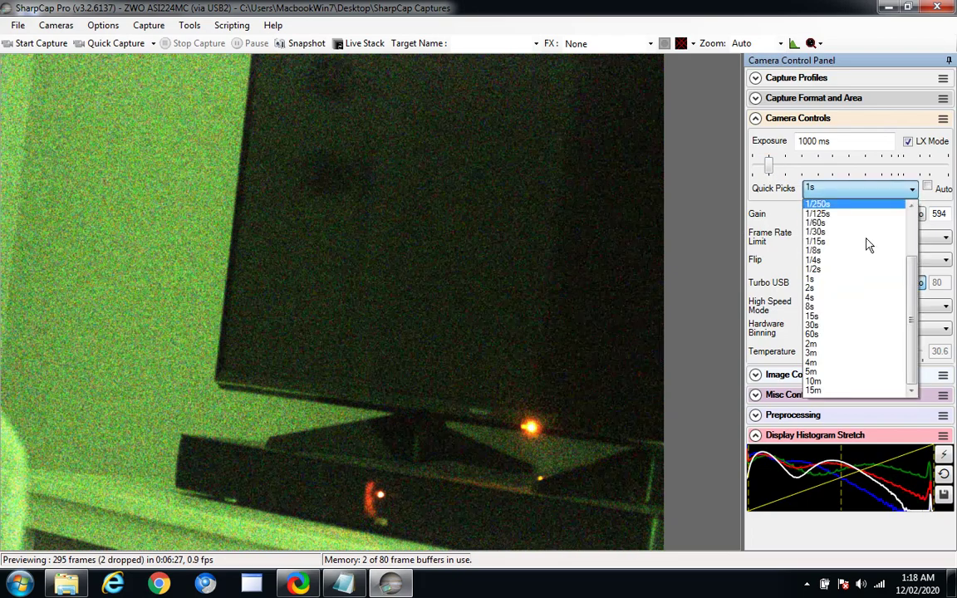
left_click(826, 290)
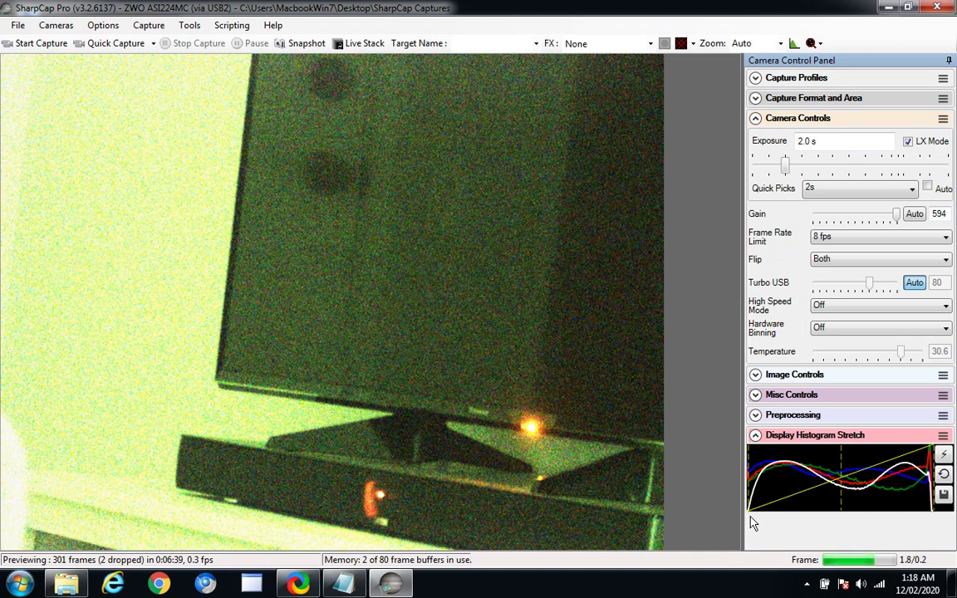
left_click(752, 517)
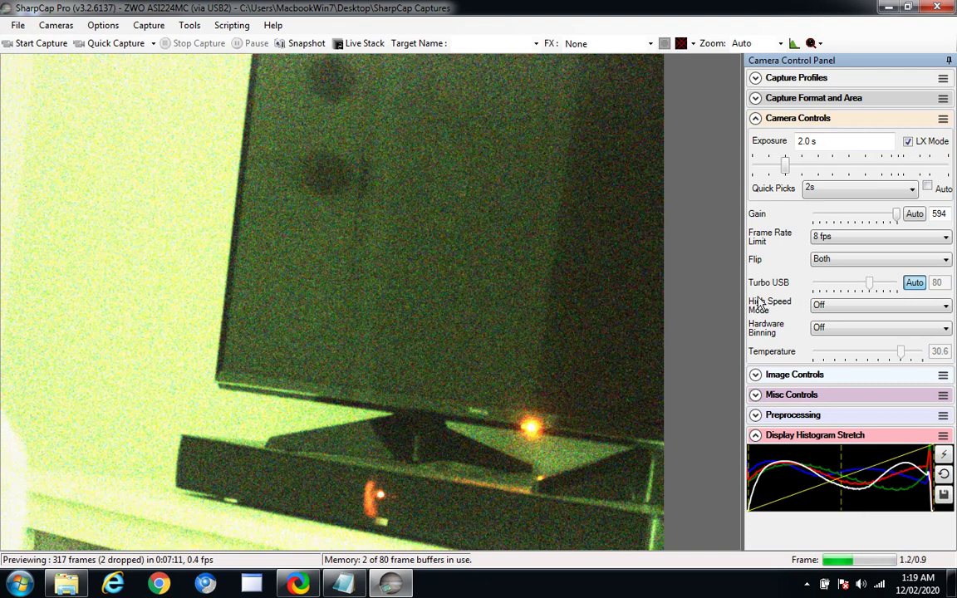
Lower the camera gain to 530 and then further to 482 to pull the histogram back from the bright end.
mouse_move(888, 222)
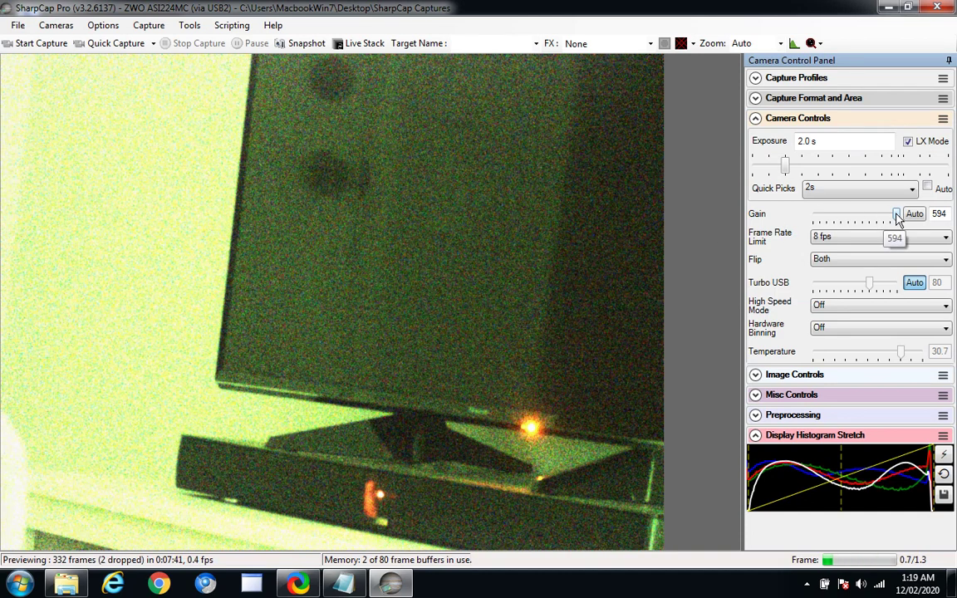
left_click_drag(898, 216, 889, 218)
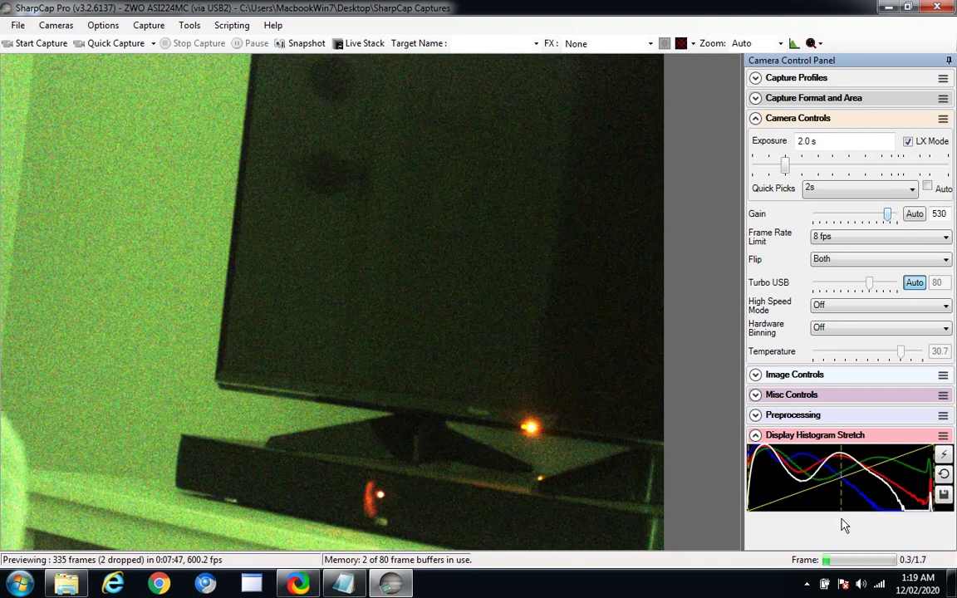
left_click(910, 521)
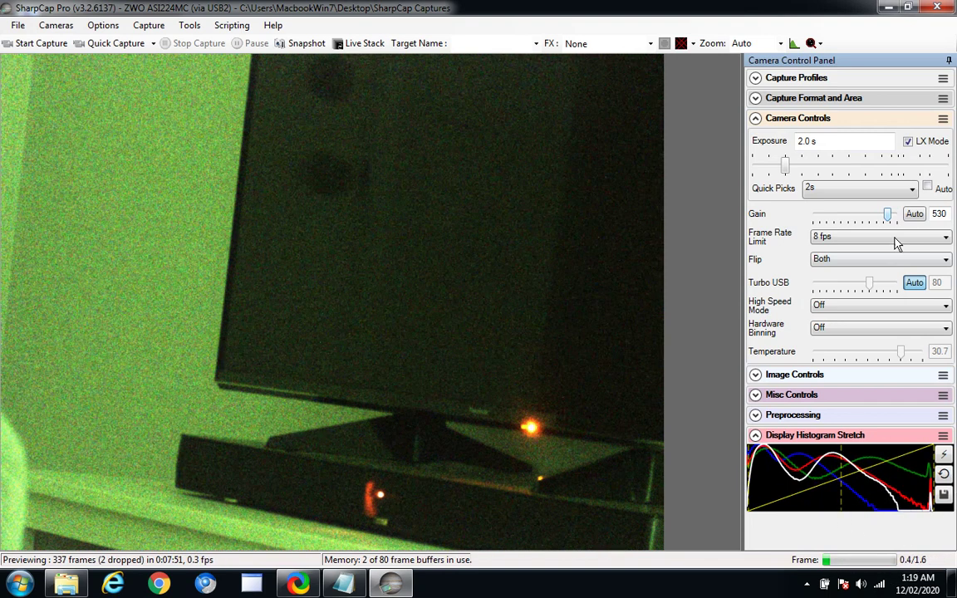
left_click_drag(888, 216, 883, 217)
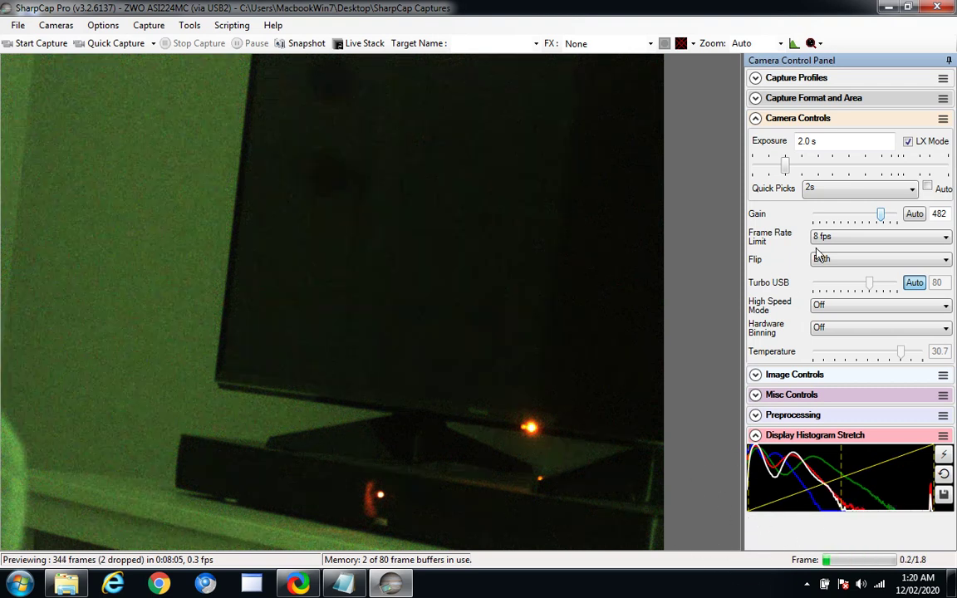
Lengthen the exposure to 3.0 s, then reduce the gain to 434 and readjust it to 450.
left_click_drag(785, 166, 795, 167)
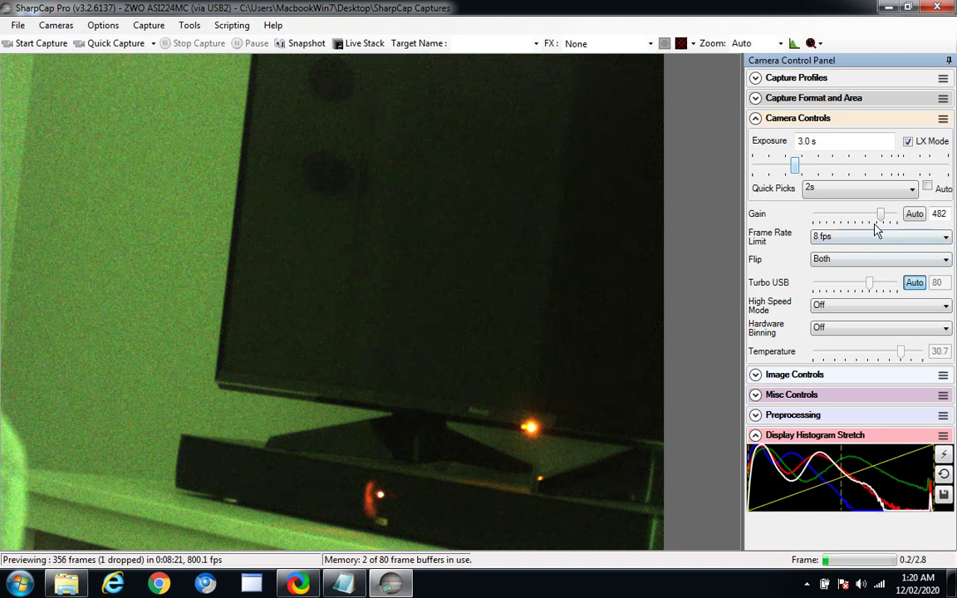
mouse_move(882, 222)
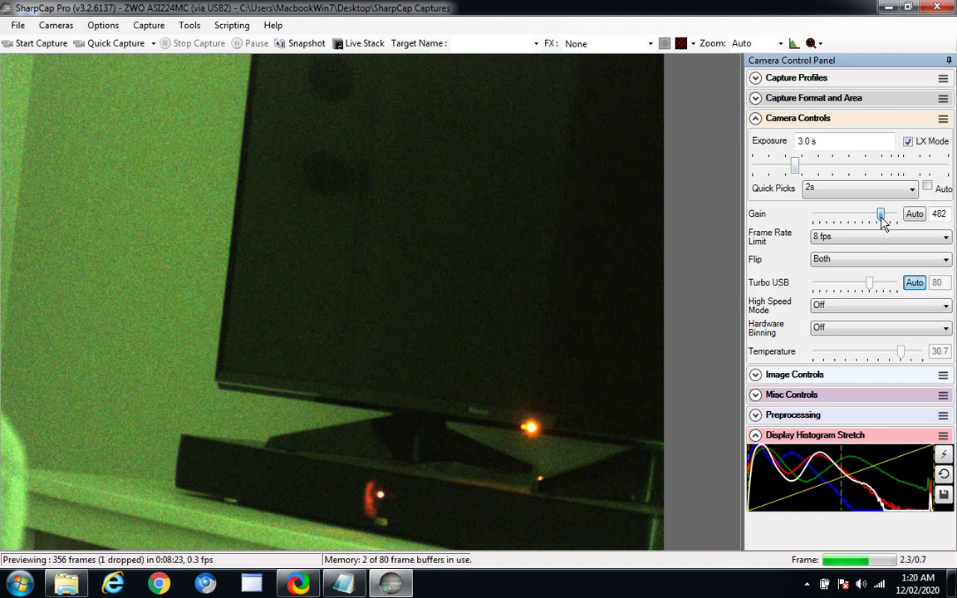
left_click_drag(883, 221, 875, 221)
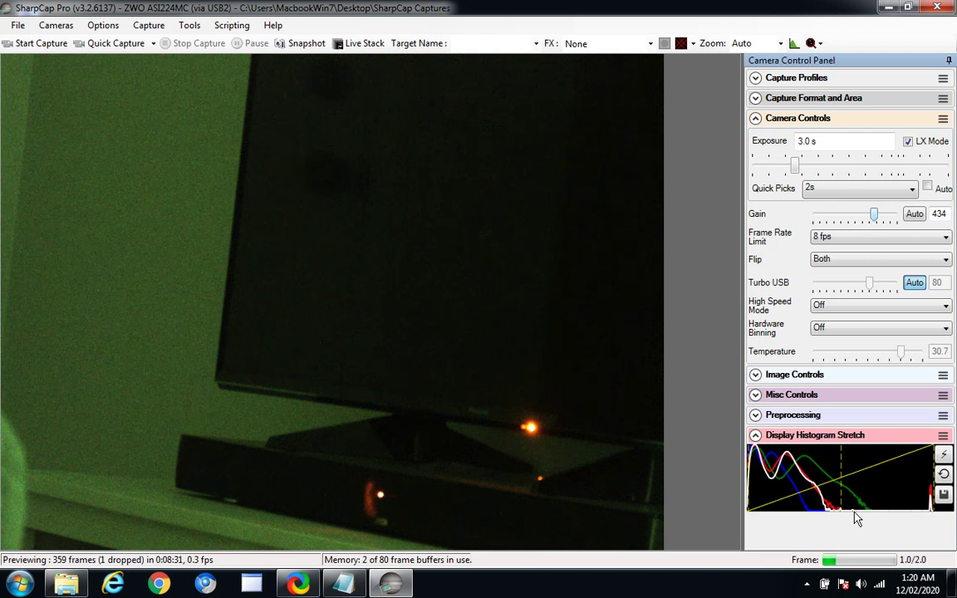
mouse_move(875, 219)
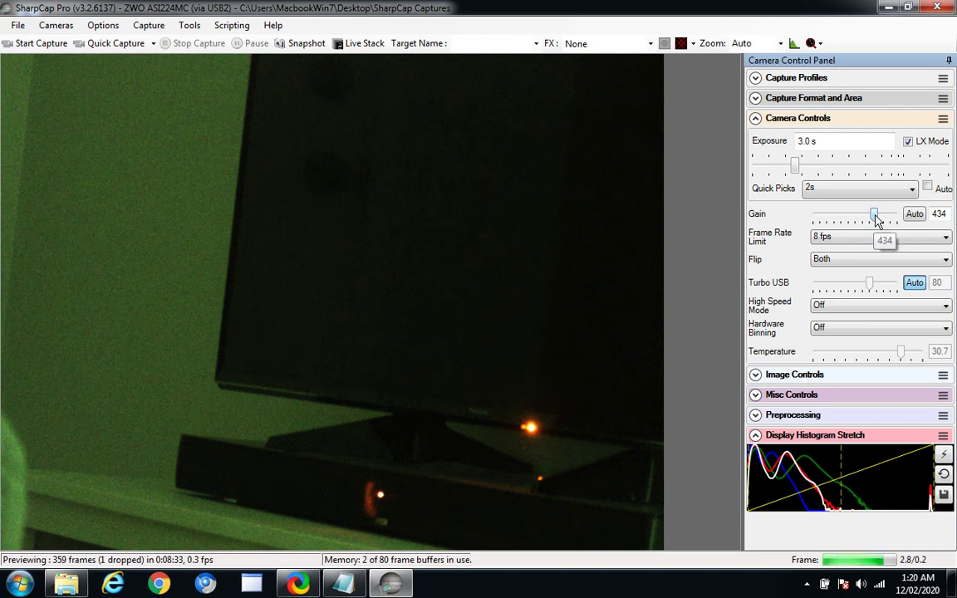
left_click_drag(874, 219, 879, 220)
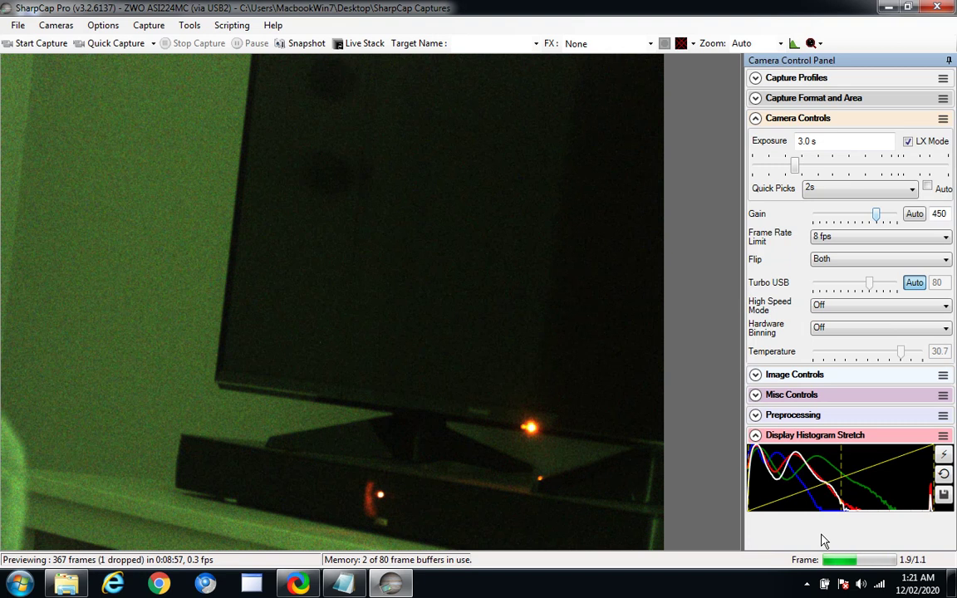
left_click(359, 289)
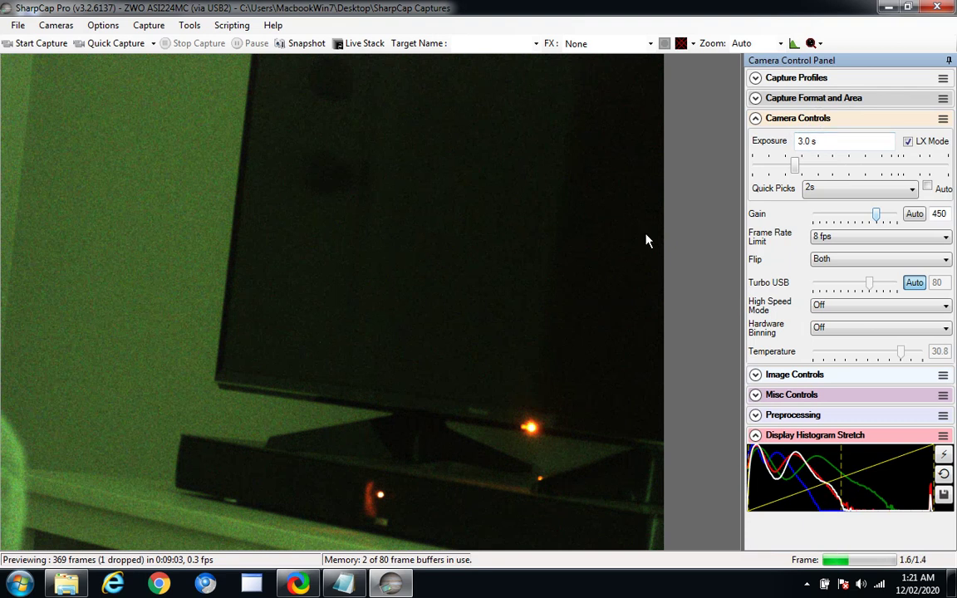
left_click(604, 250)
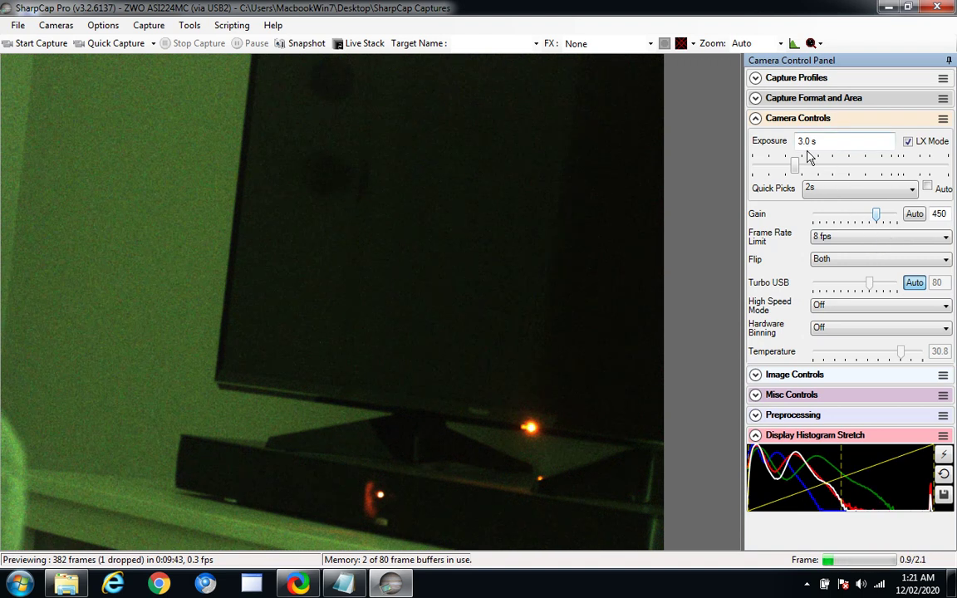
Lengthen the exposure to 5.9 s and lower the gain to 402.
mouse_move(796, 167)
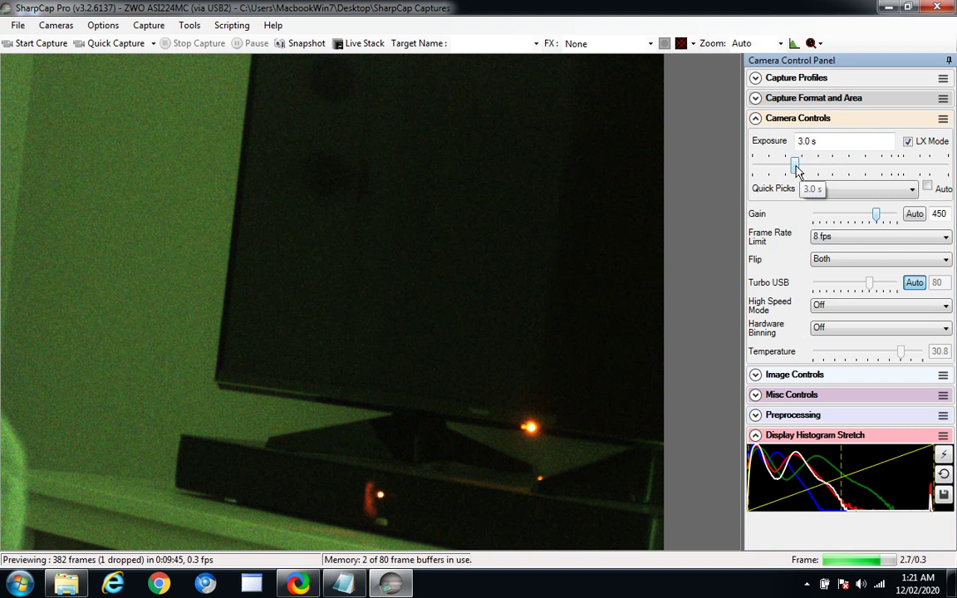
left_click_drag(797, 166, 813, 171)
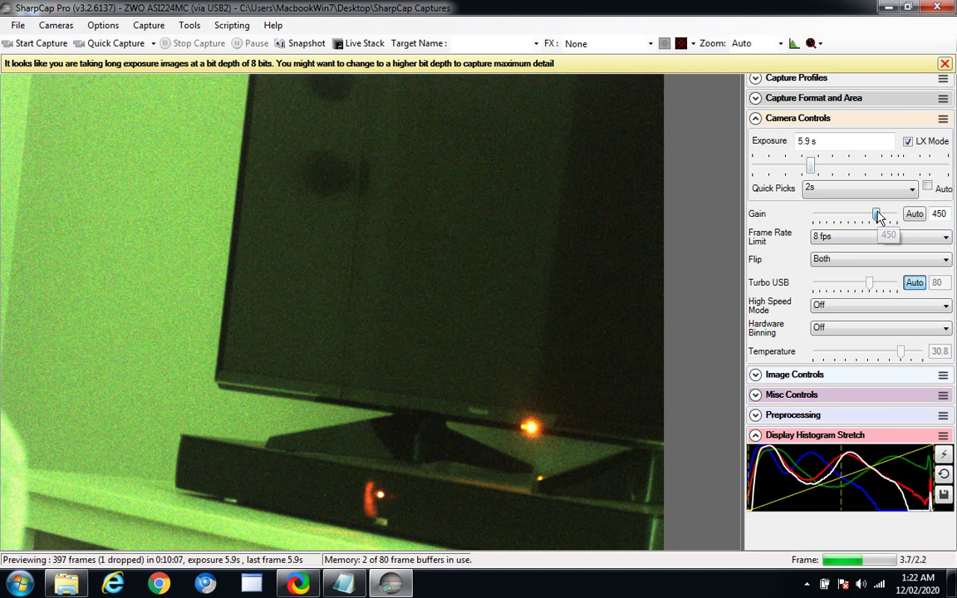
left_click_drag(880, 218, 878, 218)
left_click_drag(877, 217, 871, 218)
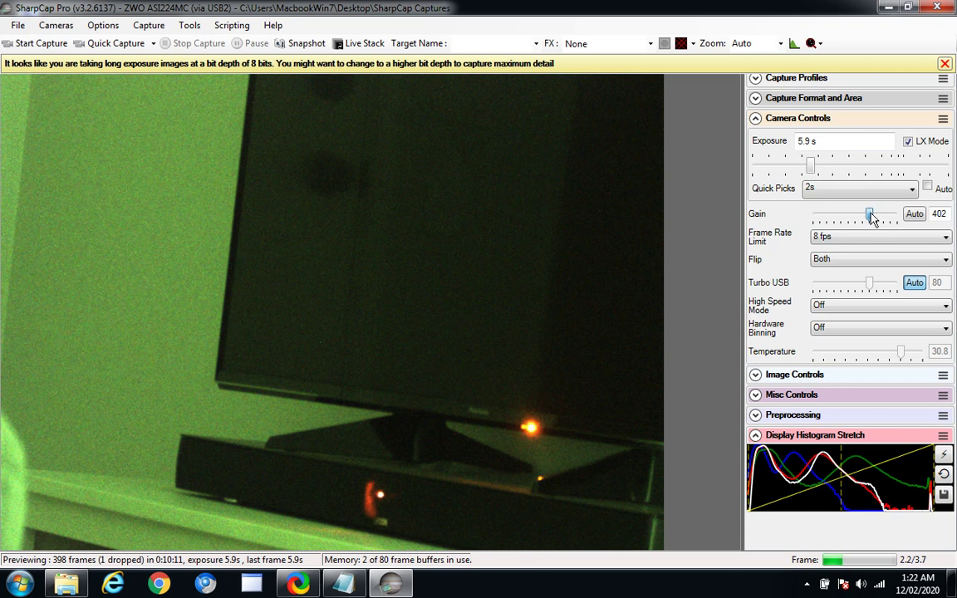
left_click(828, 146)
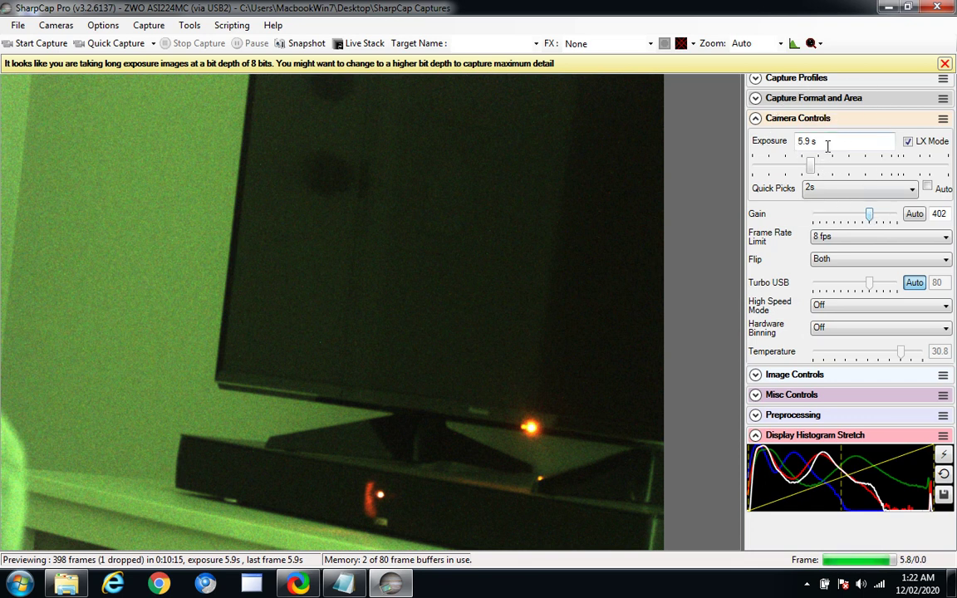
left_click(752, 529)
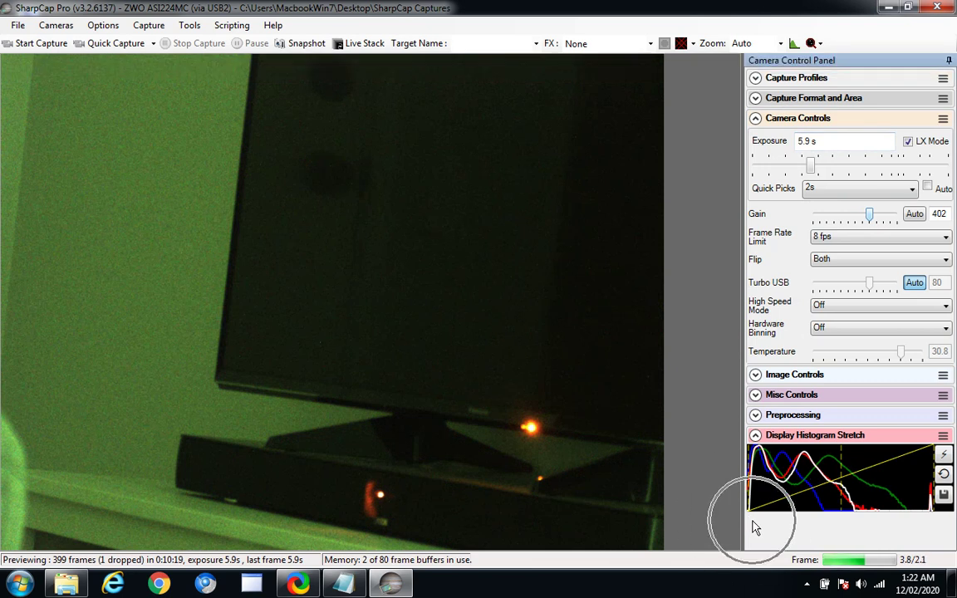
left_click(850, 526)
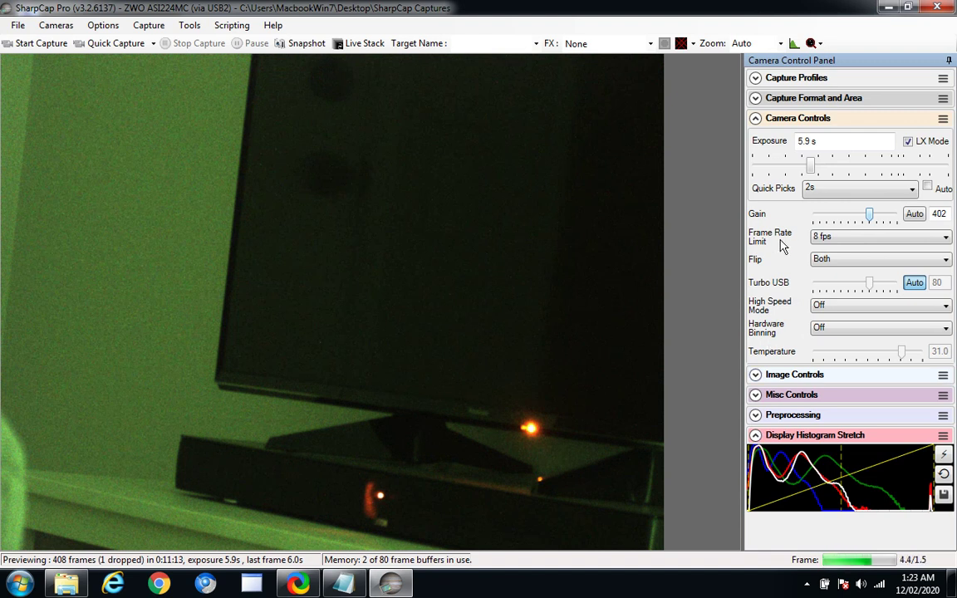
mouse_move(813, 168)
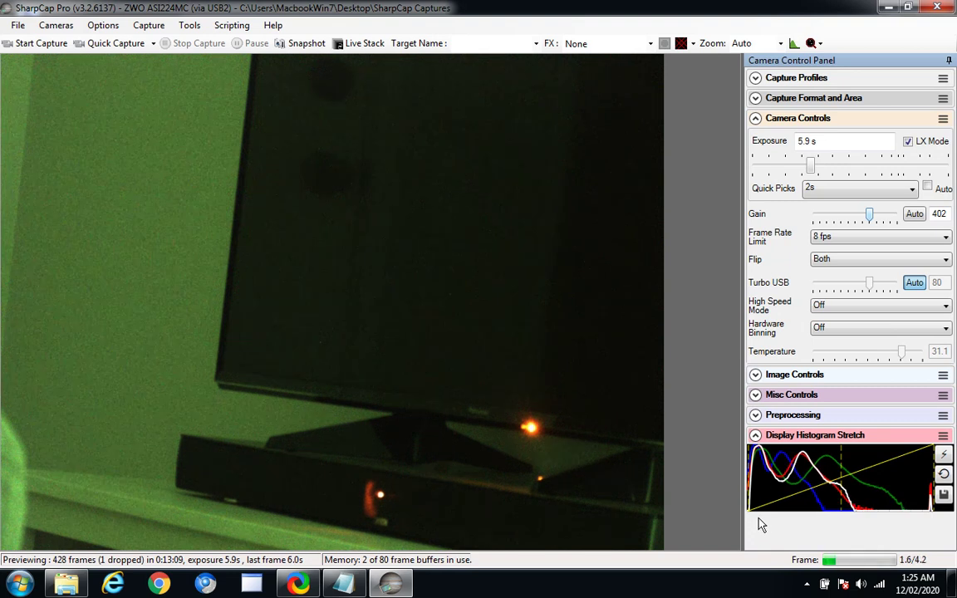
left_click(758, 524)
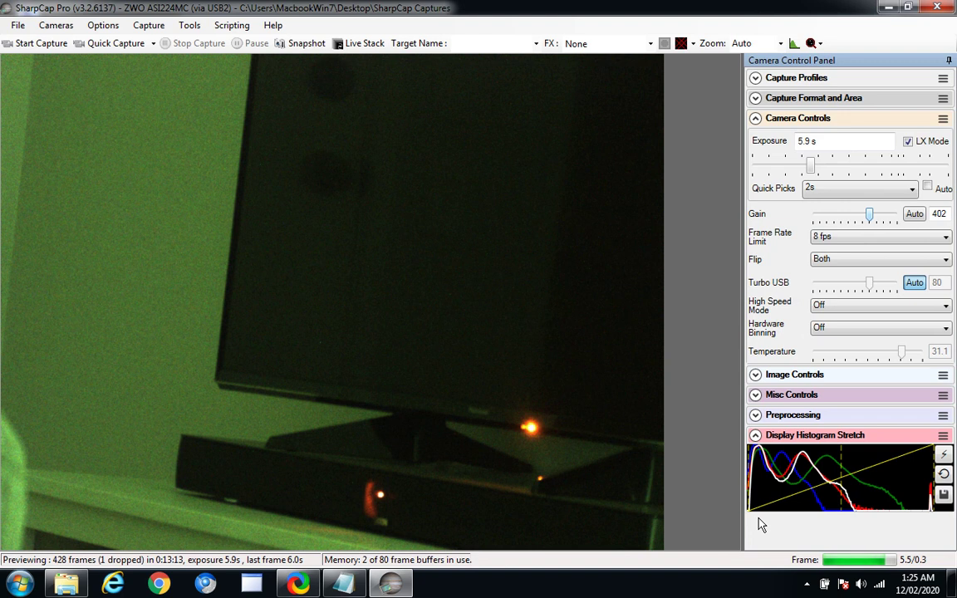
left_click(348, 257)
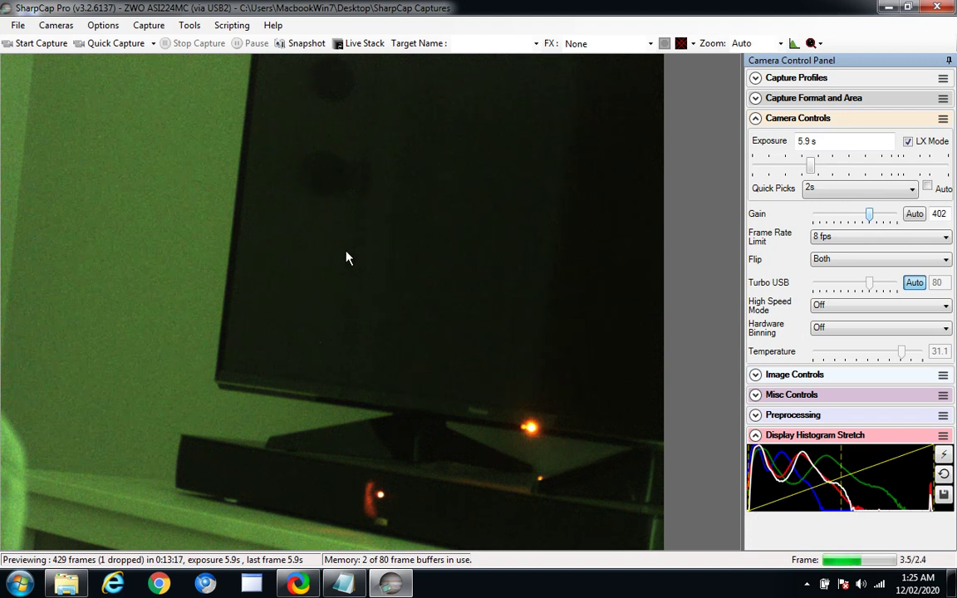
left_click(347, 257)
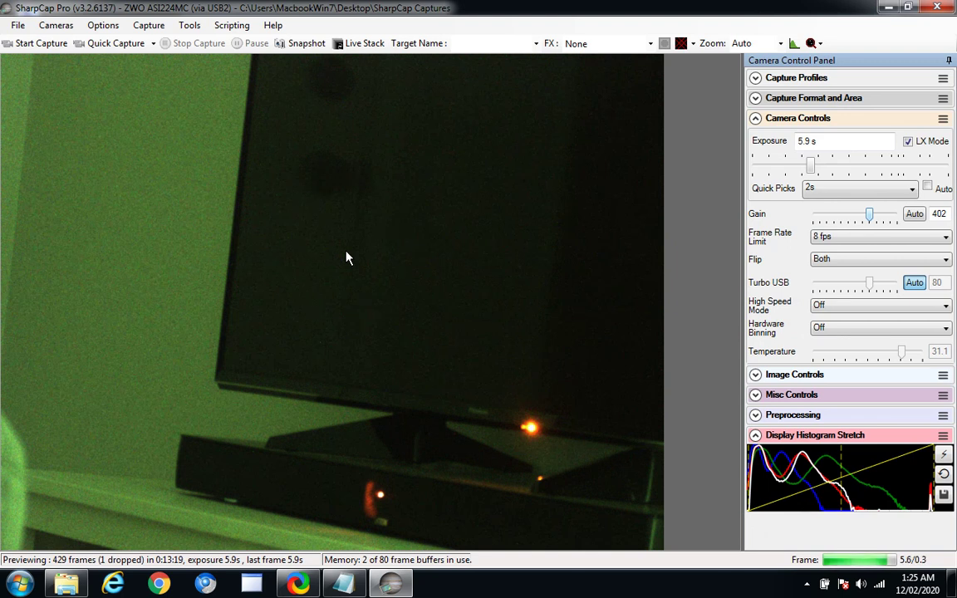
left_click(808, 151)
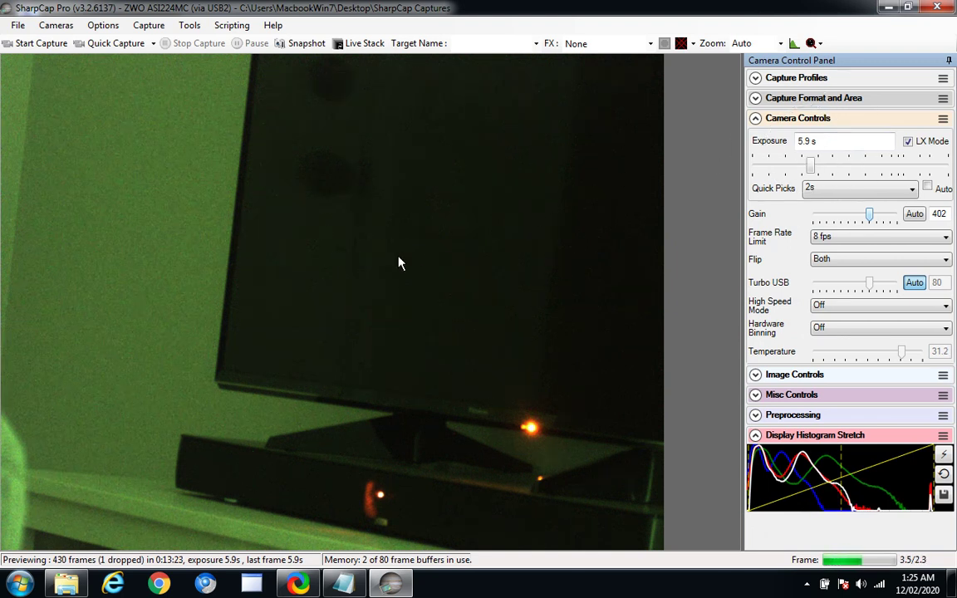
left_click(348, 260)
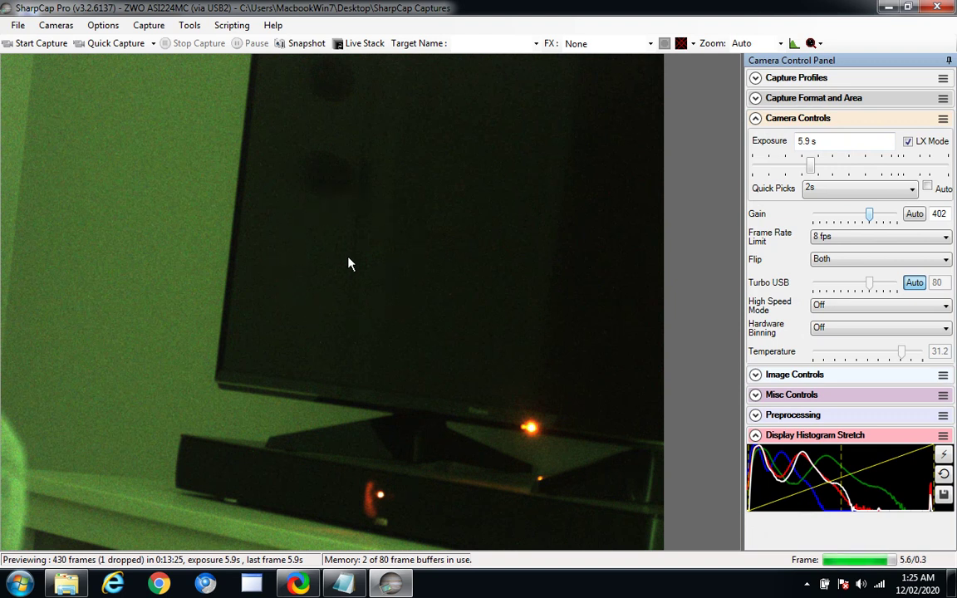
left_click(869, 218)
Close the ZWO ASI224MC camera and open the Folder Monitor Camera instead.
left_click(69, 32)
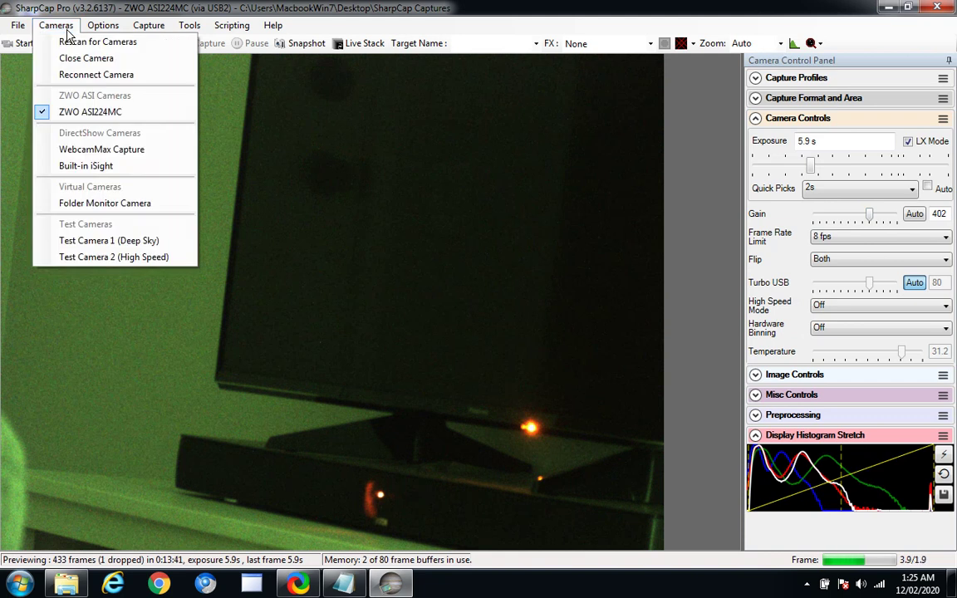
left_click(76, 60)
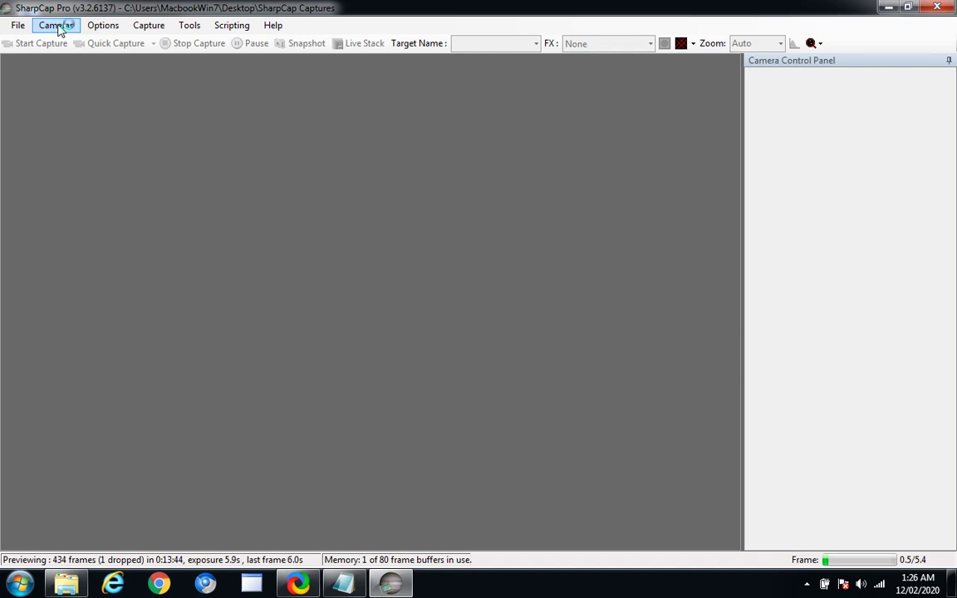
left_click(59, 31)
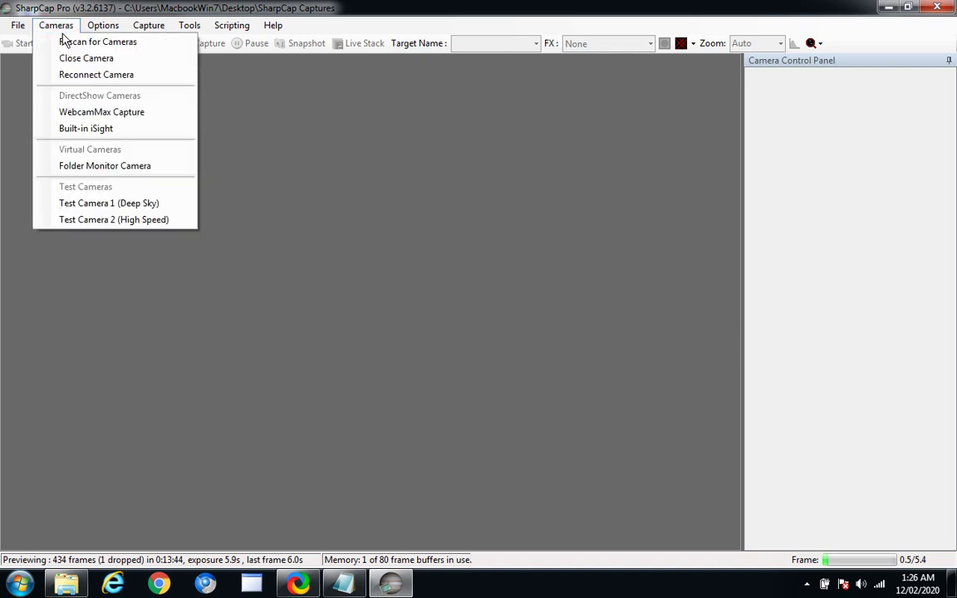
left_click(117, 168)
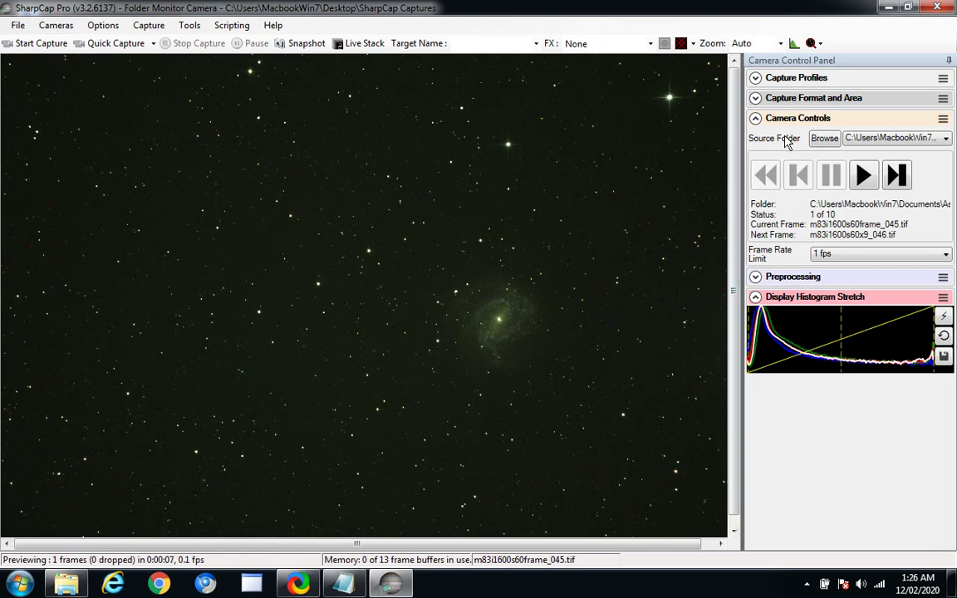
key("ctrl")
left_click(911, 230)
left_click(838, 216)
left_click(900, 176)
key("ctrl")
left_click(513, 325)
Start Live Stack on the folder frames and show the stacking histogram.
left_click(364, 46)
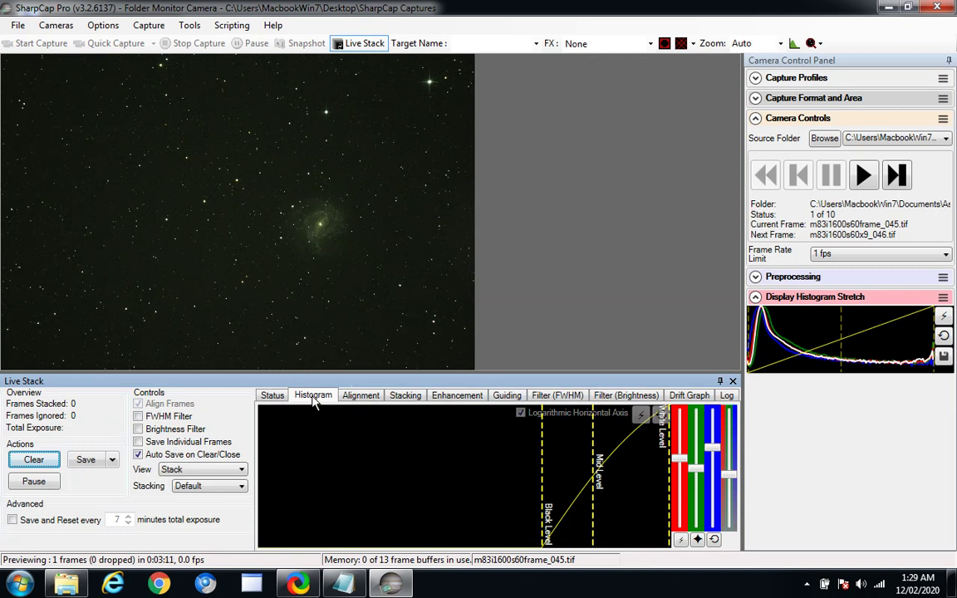
Switch to the SharpCapBasicWorkflow.txt notes in Notepad and review the list of stacking steps.
left_click(349, 588)
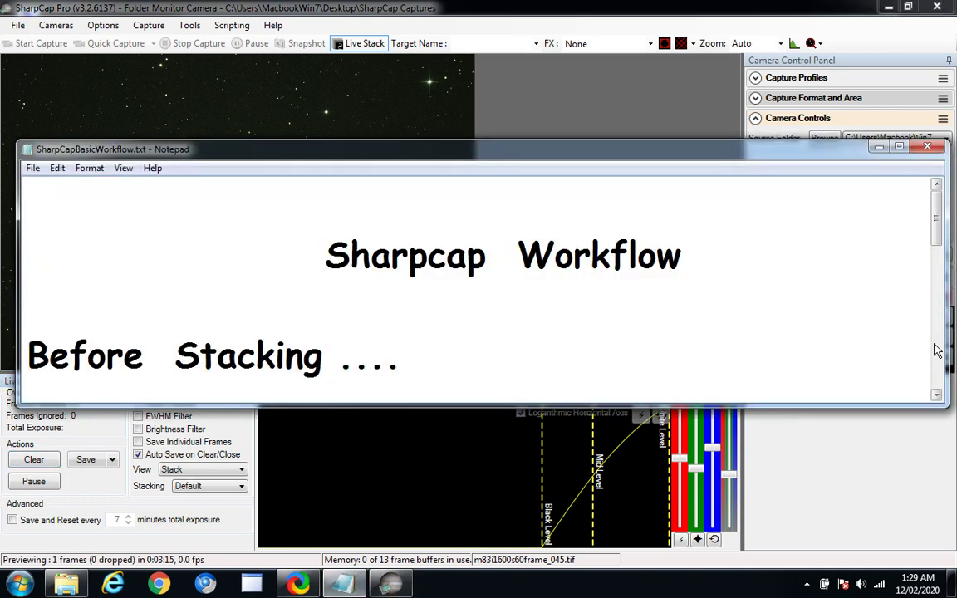
scroll(932, 347, "down", 2)
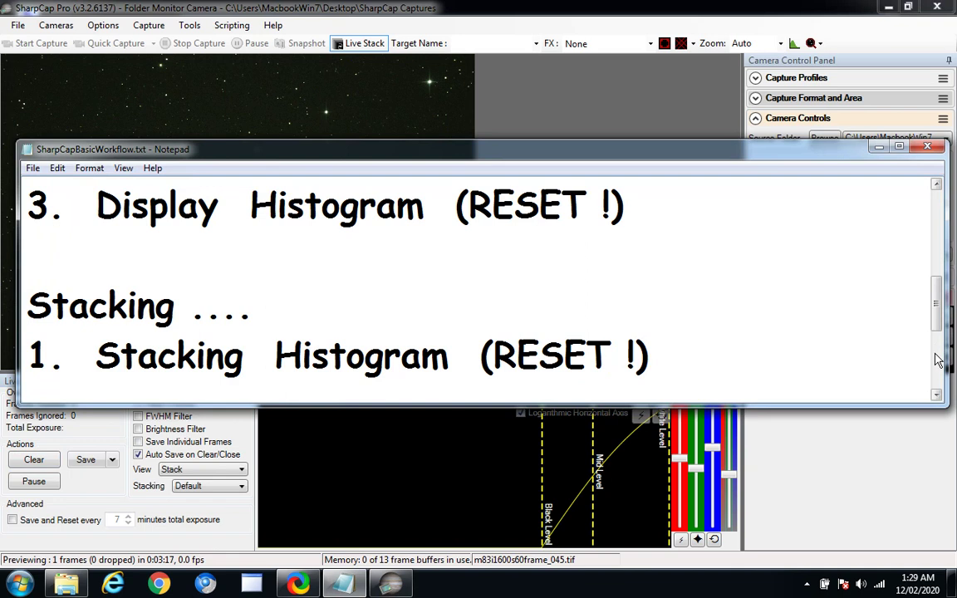
left_click(937, 396)
left_click(937, 396)
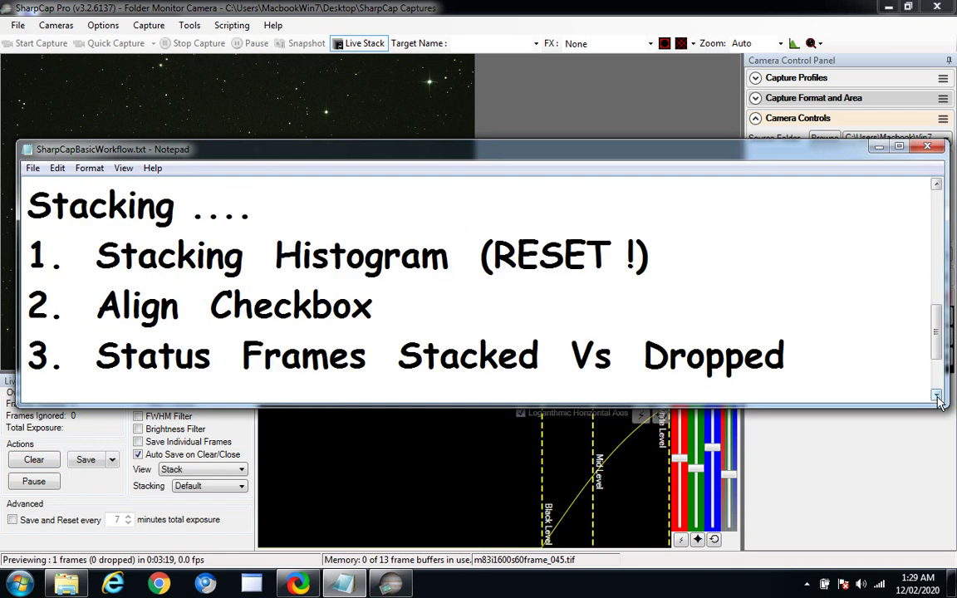
Finish reviewing the stacking notes, return to SharpCap and reset the Live Stack histogram levels and colour balance.
left_click(937, 397)
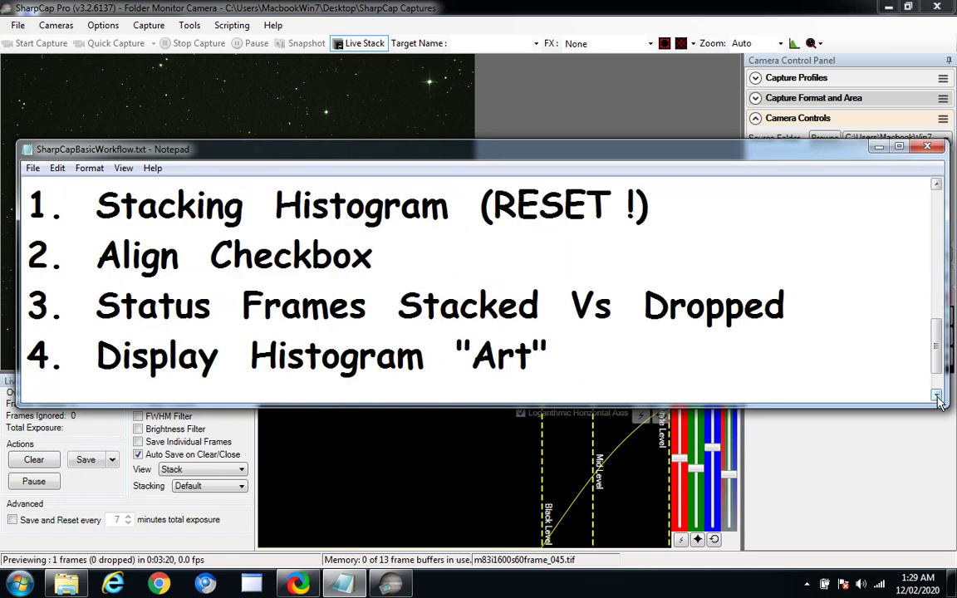
left_click(493, 212)
left_click(484, 17)
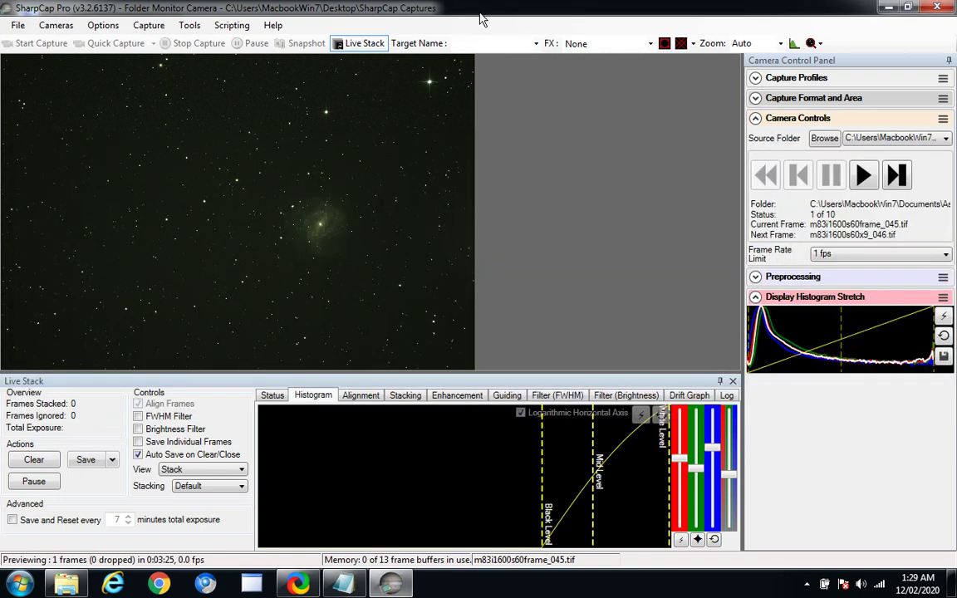
left_click(662, 420)
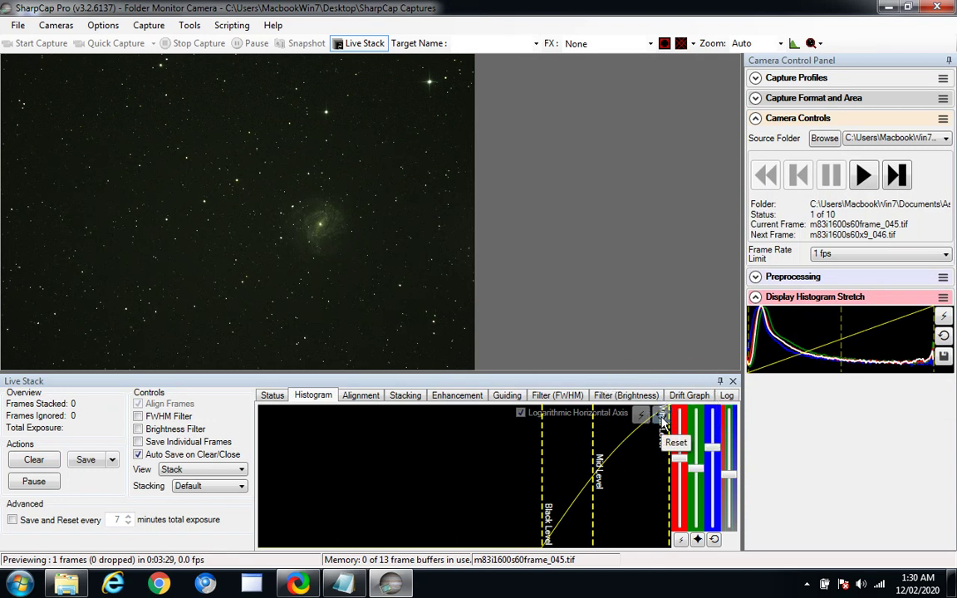
left_click(715, 540)
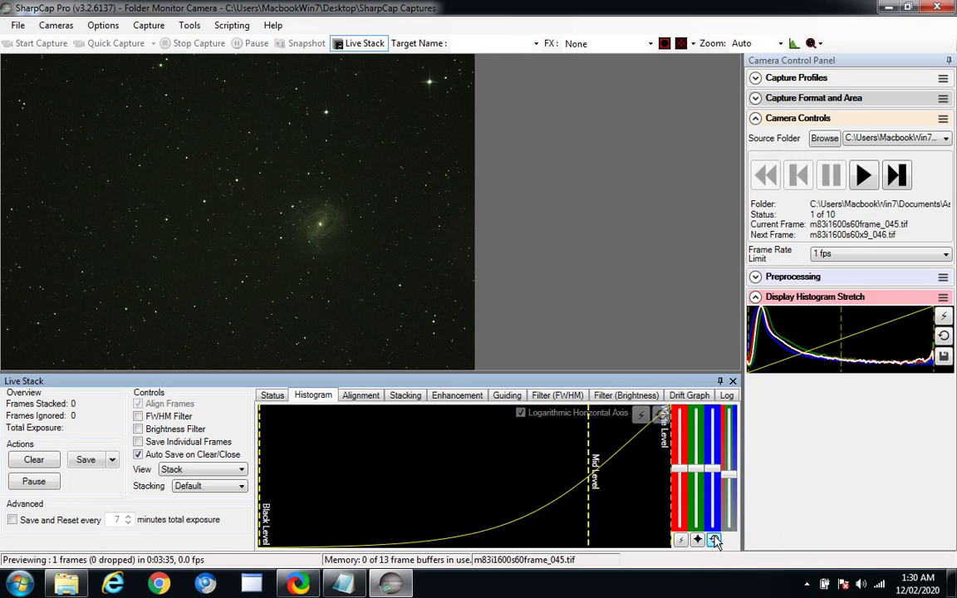
Compare the Notepad notes with SharpCap, examining the Align Frames option, the stars and galaxy in the preview, and the stacking status item.
left_click(362, 586)
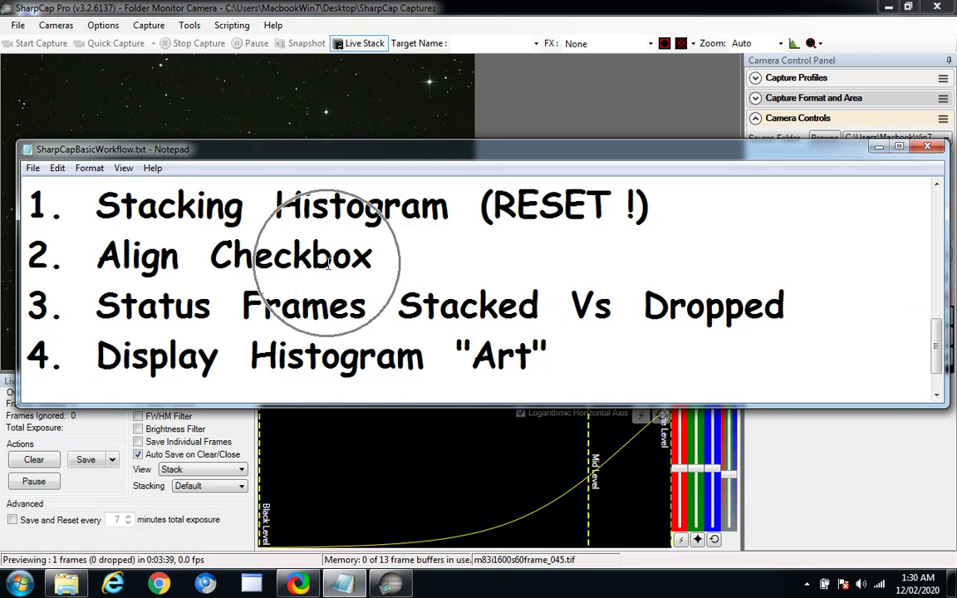
left_click(459, 10)
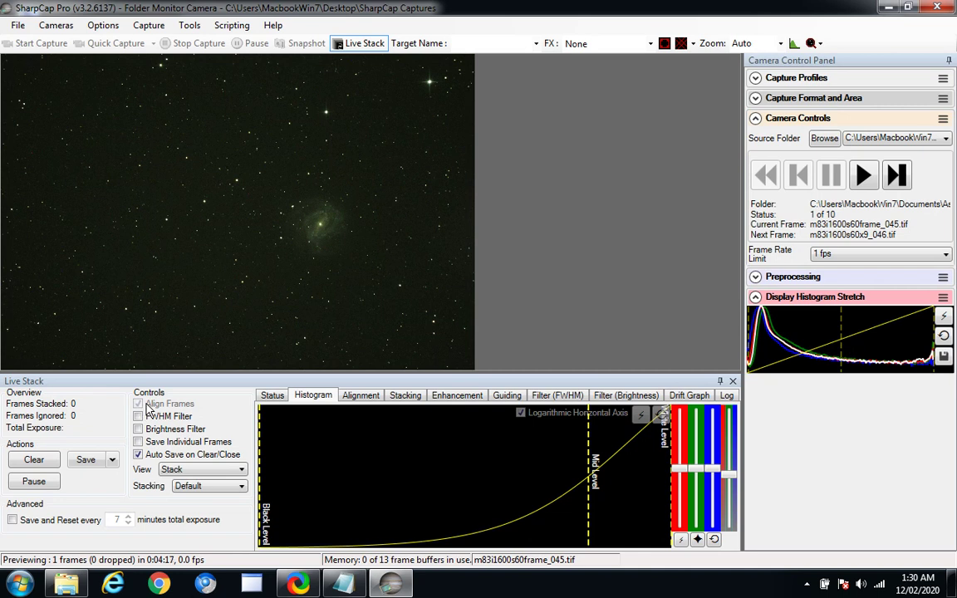
left_click(244, 287)
left_click(400, 291)
left_click(400, 289)
left_click(399, 291)
left_click(399, 292)
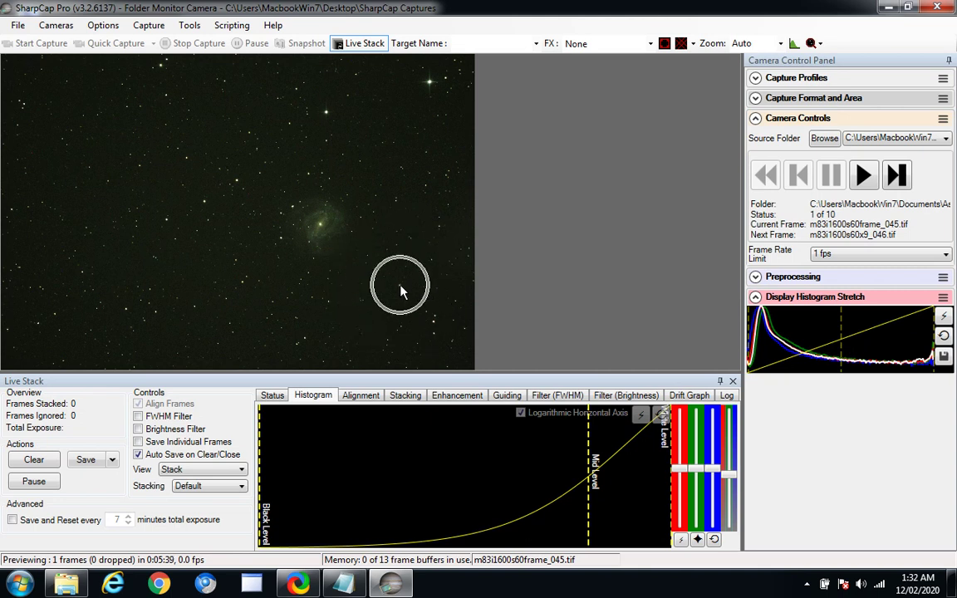
left_click(322, 231)
left_click(154, 407)
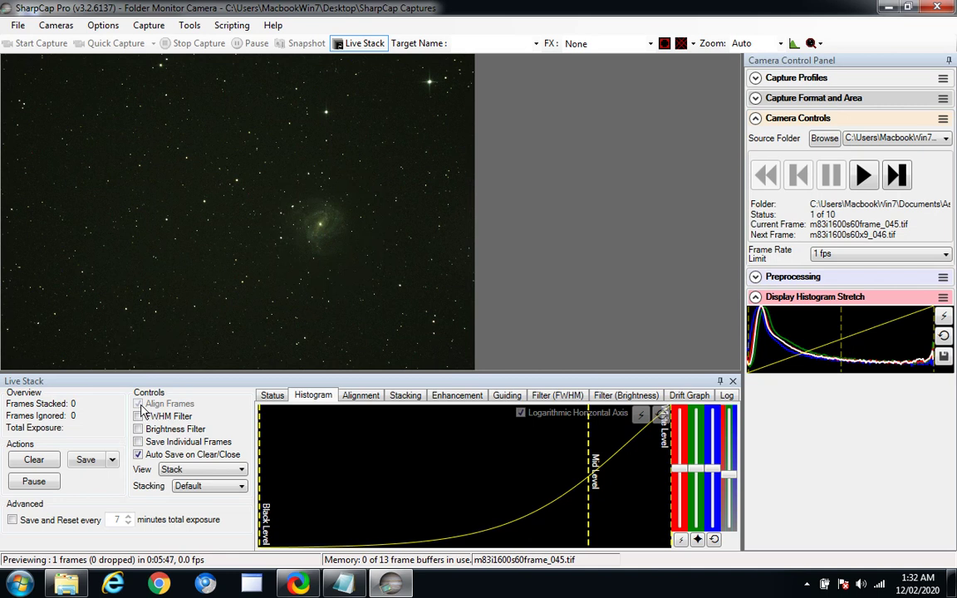
left_click(156, 405)
key("alt+Tab")
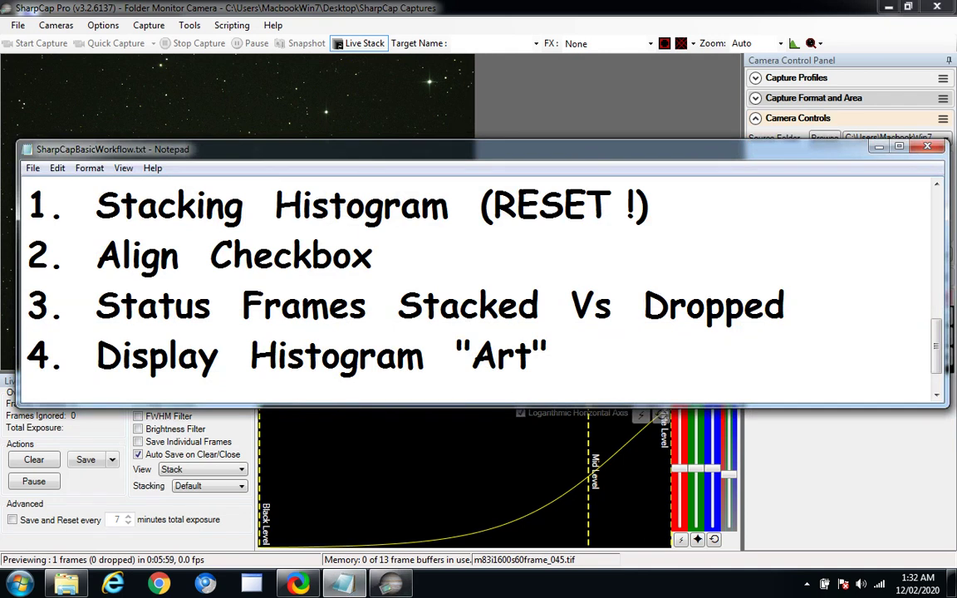
key("alt+Tab")
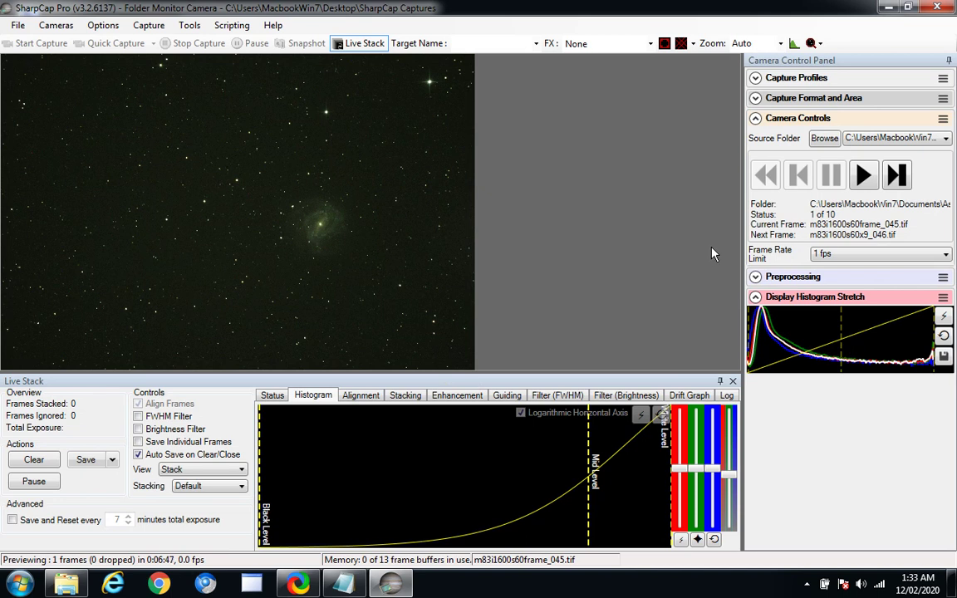
Advance the folder camera one frame at a time through m83i1600s60x9_046.tif to m83i1600s60x9_049.tif to add them to the live stack.
left_click(898, 175)
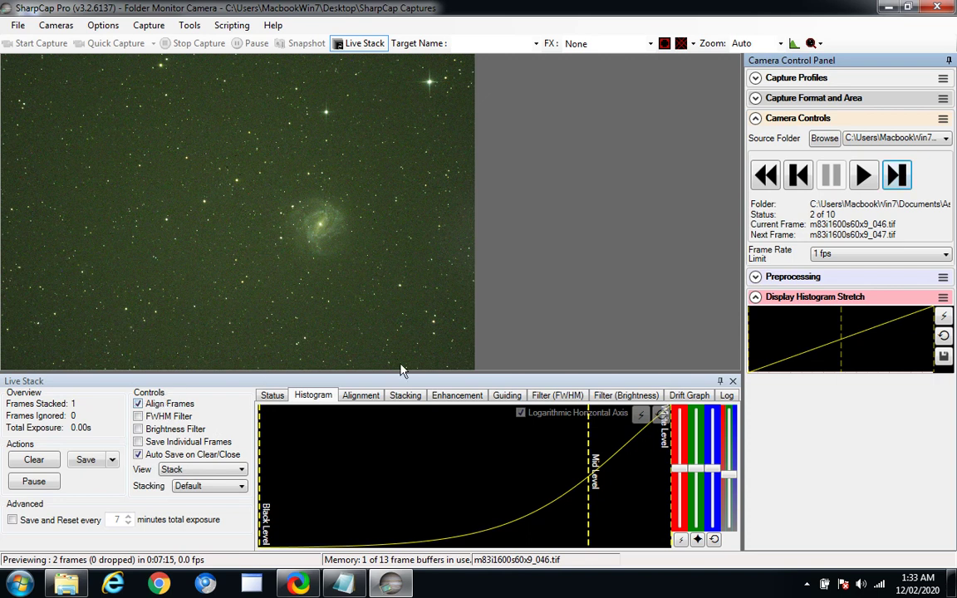
left_click(895, 184)
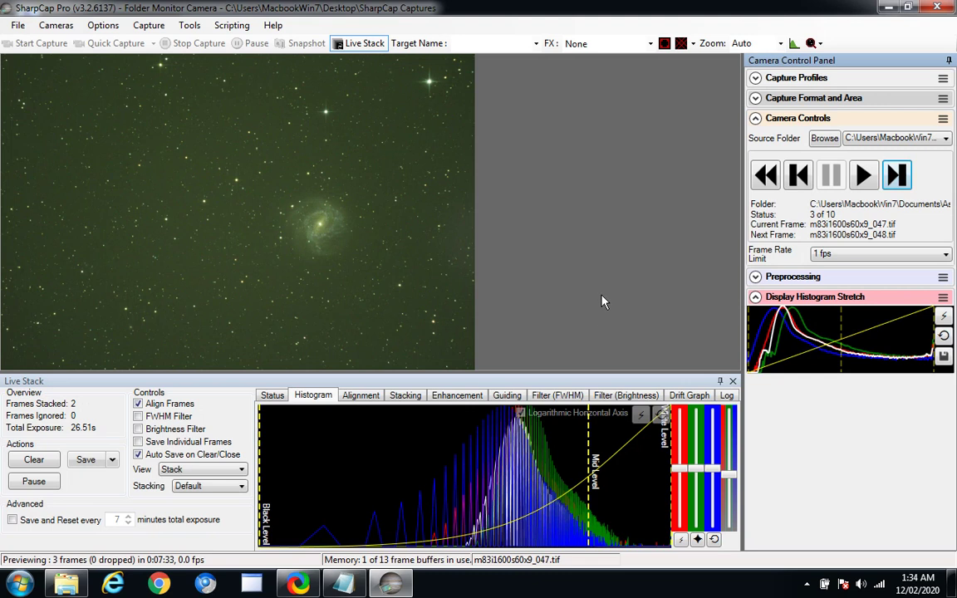
left_click(899, 176)
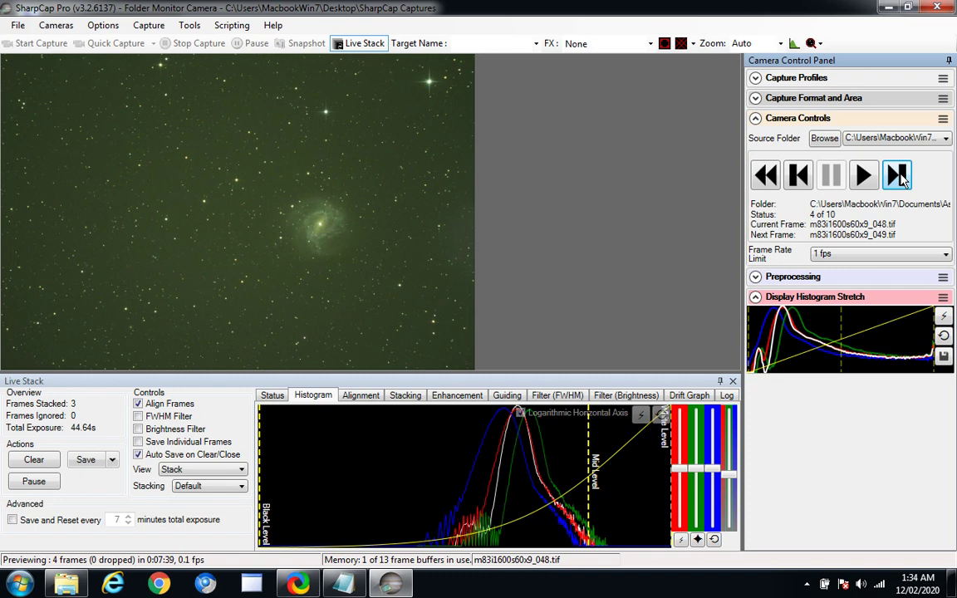
left_click(900, 176)
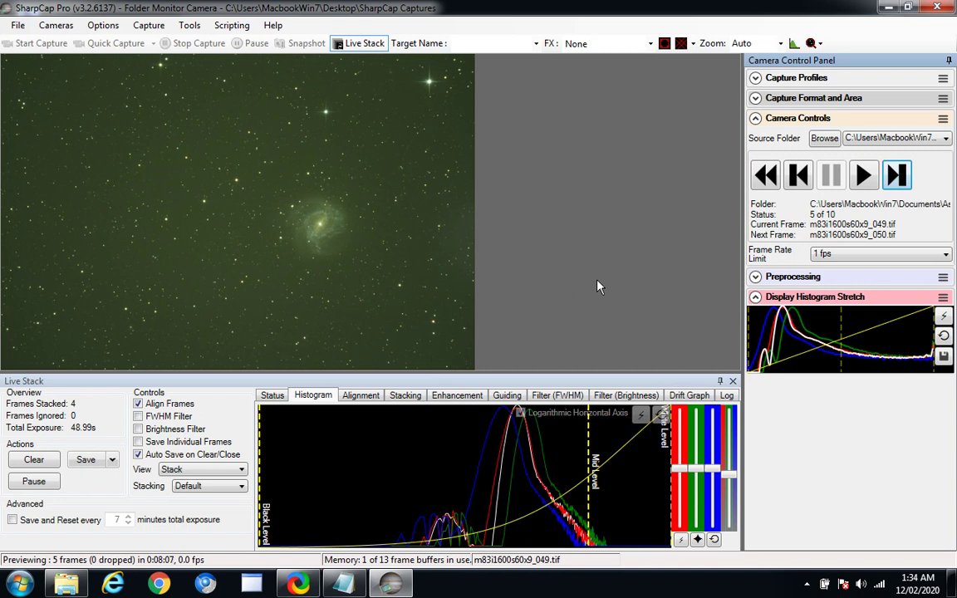
Examine the Display Histogram Stretch curves, the green cast in the stacked image and the automatic colour balance option based on star colours.
left_click(944, 318)
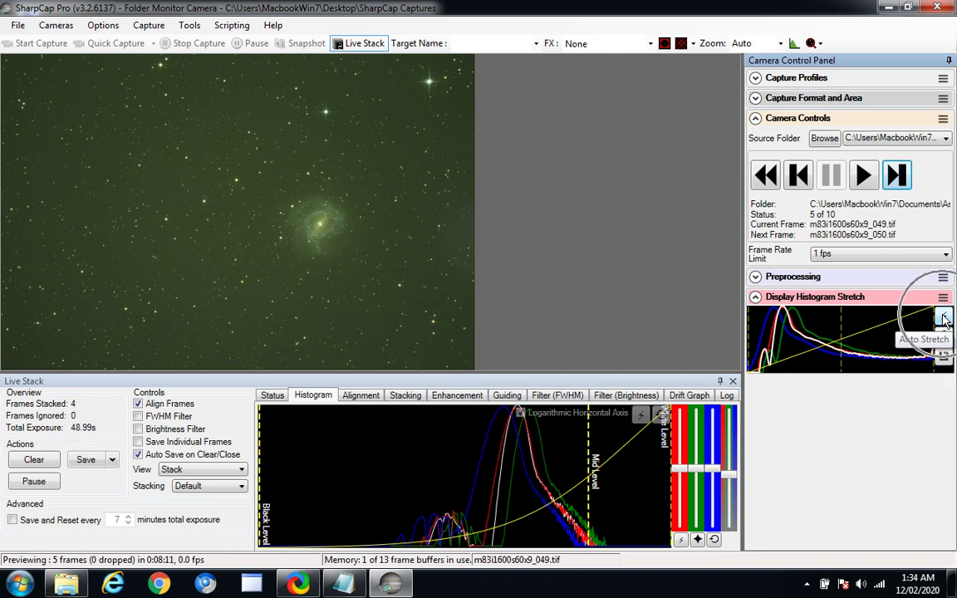
left_click(842, 317)
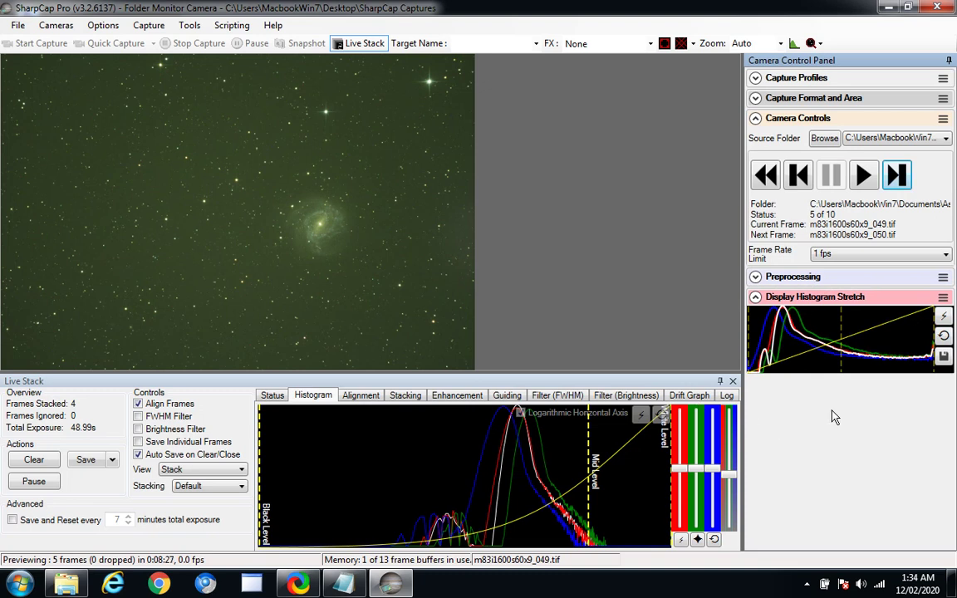
left_click(812, 347)
left_click(859, 383)
left_click(699, 540)
left_click(698, 540)
left_click(835, 359)
left_click(443, 333)
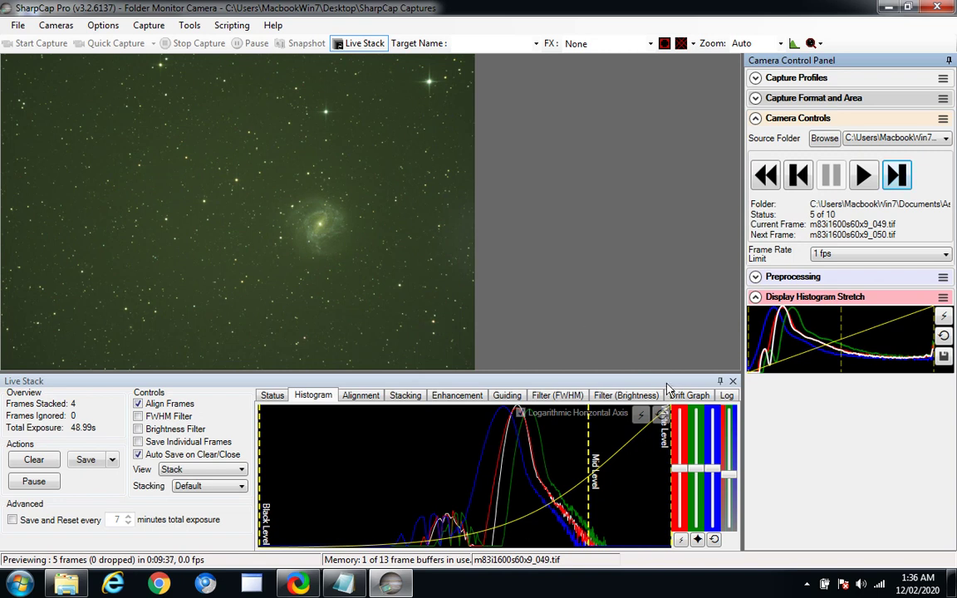
left_click(698, 540)
left_click(698, 540)
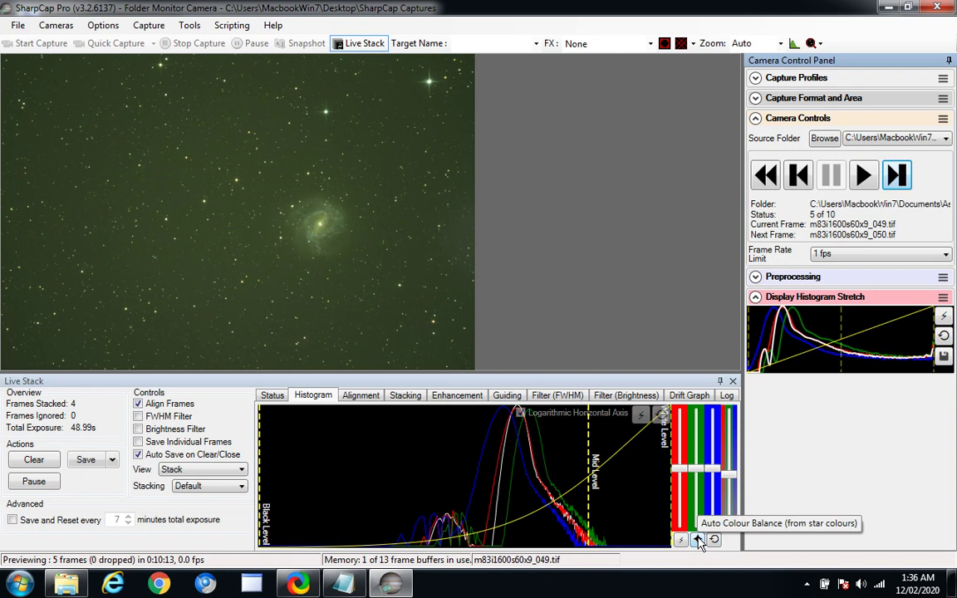
left_click(256, 295)
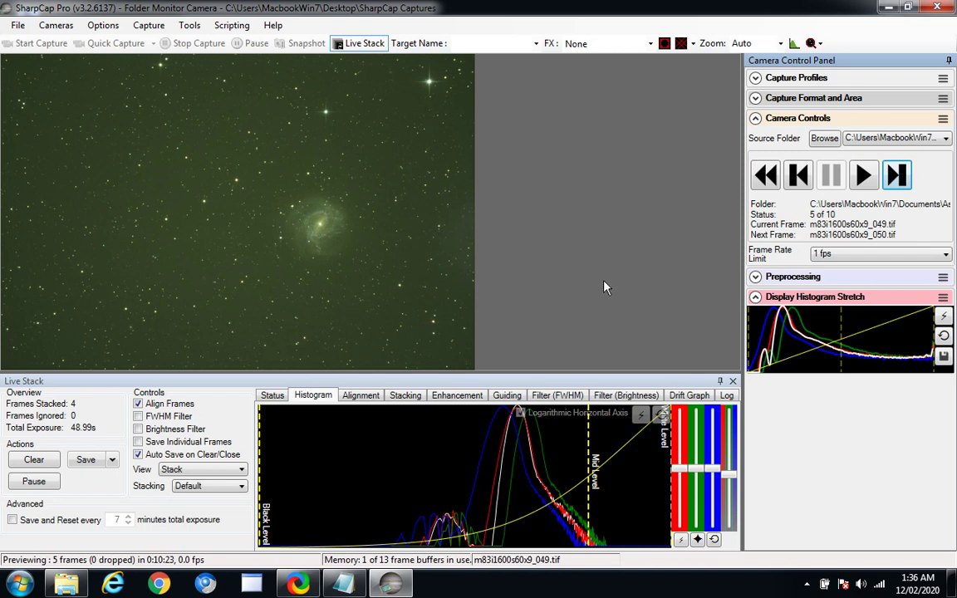
Apply Auto Colour Balance from star colours to the stack and inspect the stars, the background and the colour sliders.
left_click(698, 540)
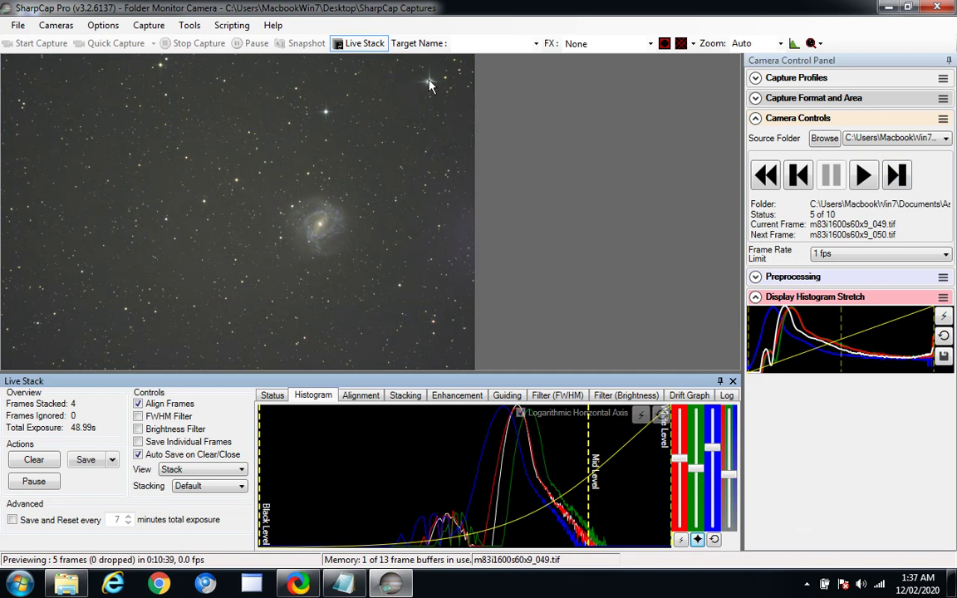
left_click(326, 106)
left_click(164, 226)
left_click(466, 232)
mouse_move(700, 474)
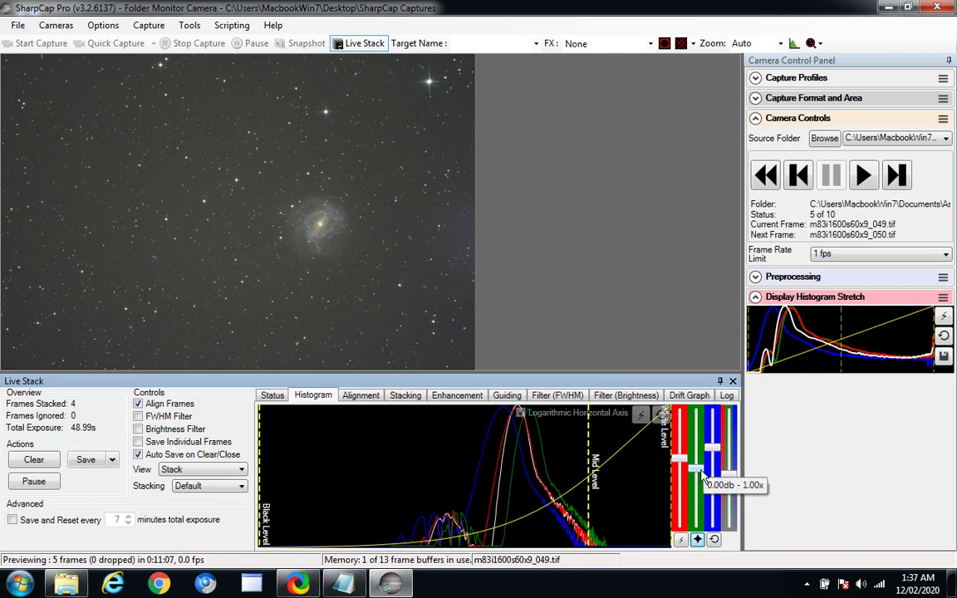
Check the Display Histogram "Art" item in the Notepad notes, then auto-stretch the Live Stack histogram in SharpCap.
left_click(350, 584)
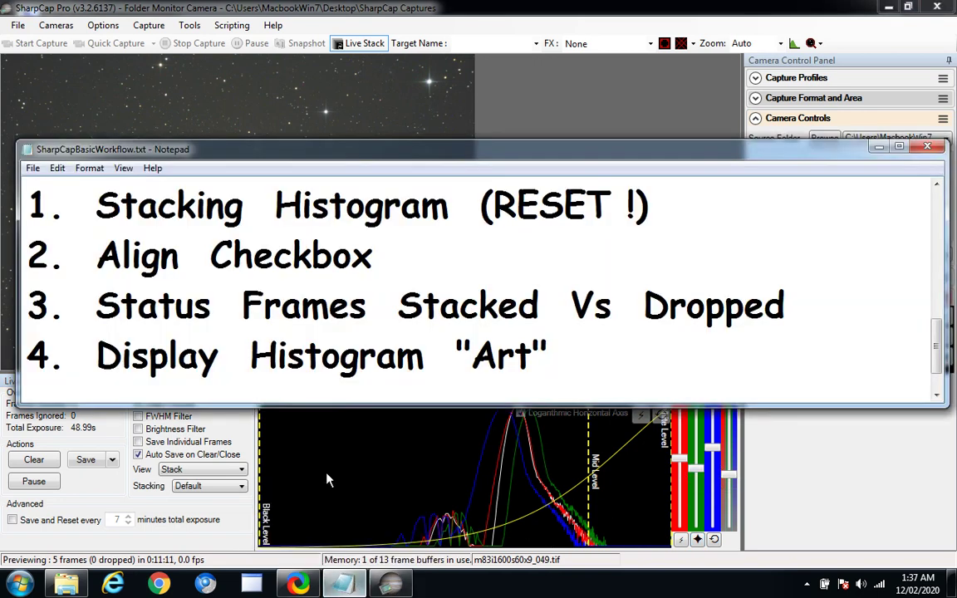
left_click(491, 360)
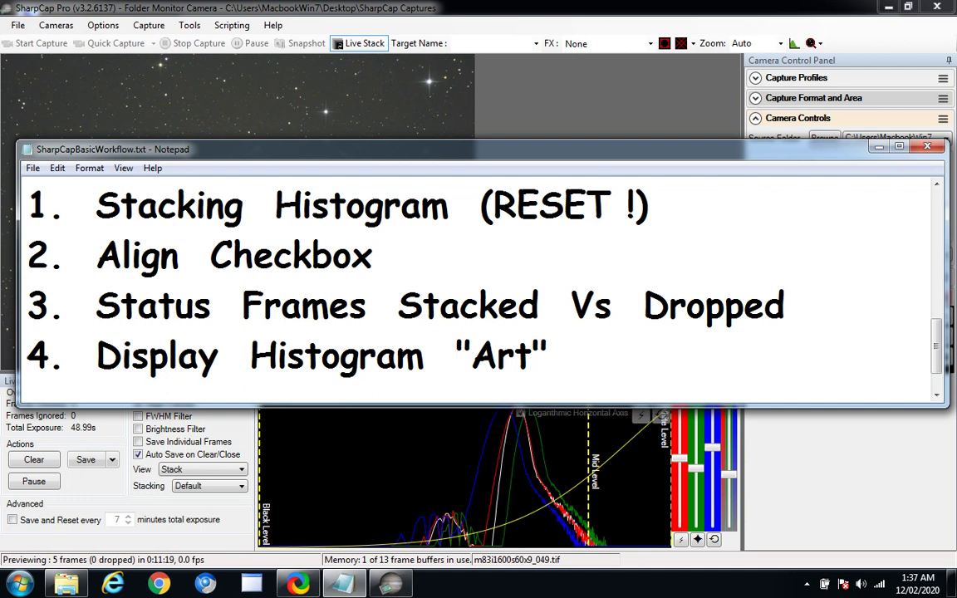
key("alt+Tab")
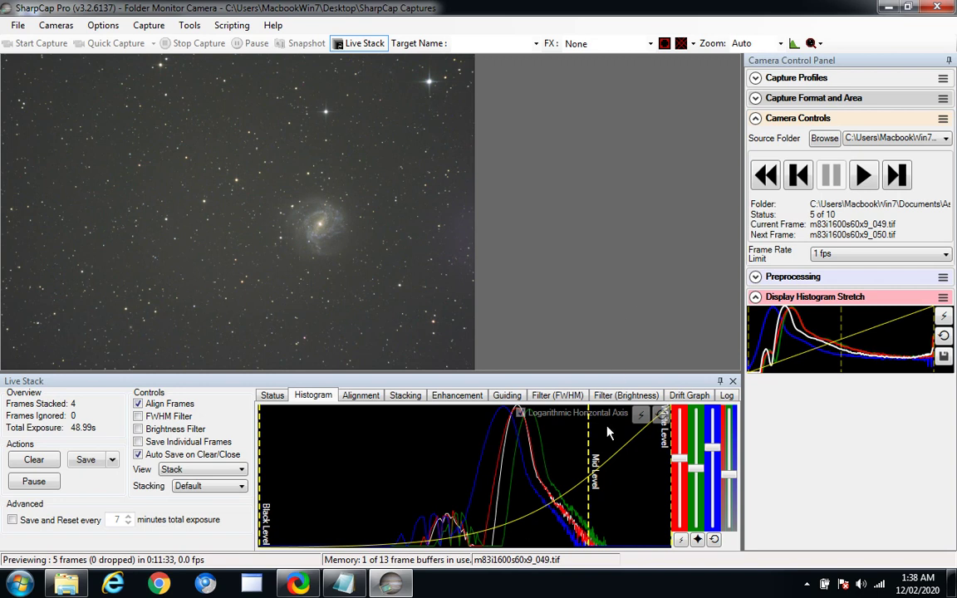
left_click(642, 416)
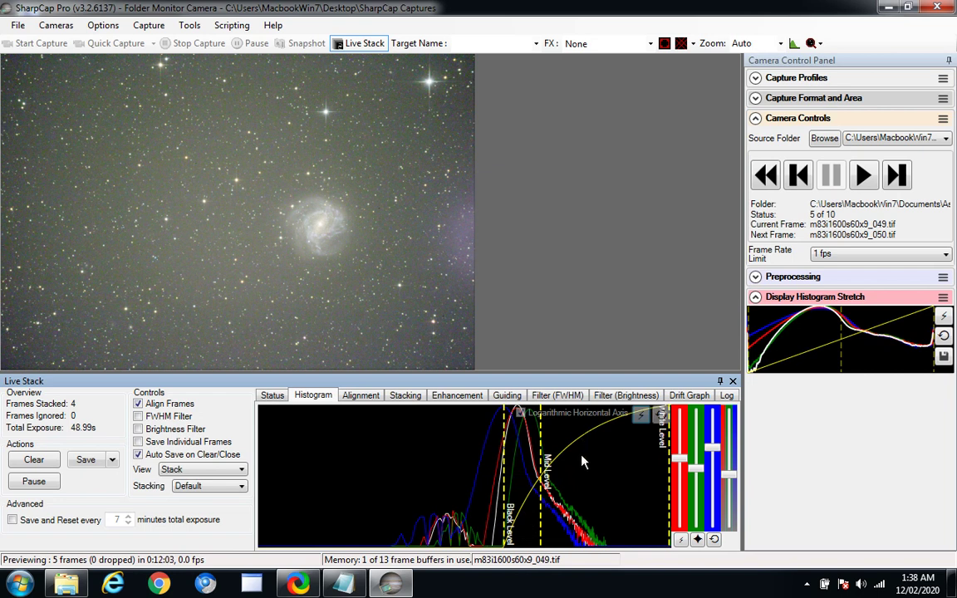
left_click(274, 327)
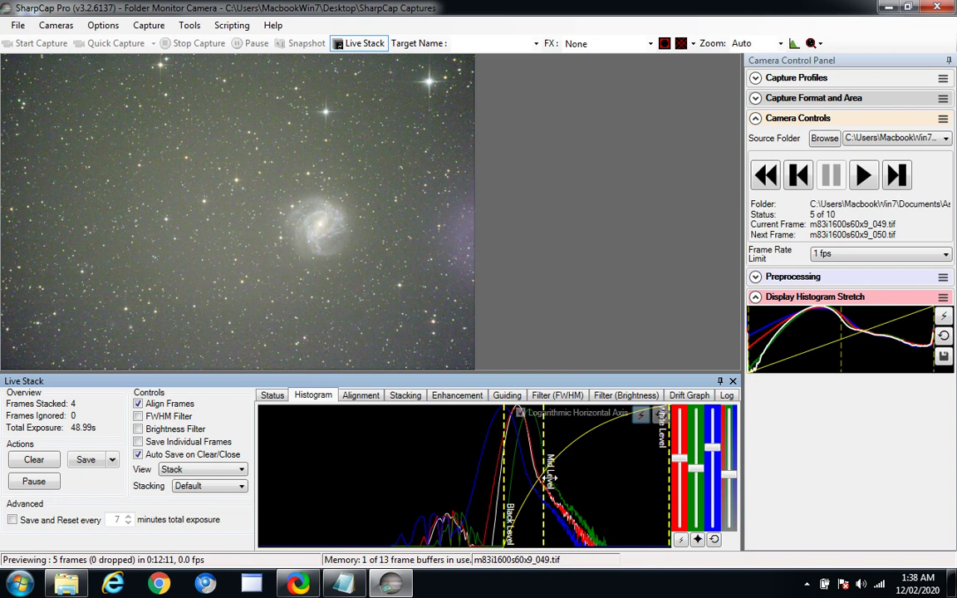
Raise the Live Stack histogram's mid level well beyond the main peak to darken the background, and inspect the galaxy.
left_click_drag(542, 478, 574, 478)
left_click_drag(573, 479, 580, 480)
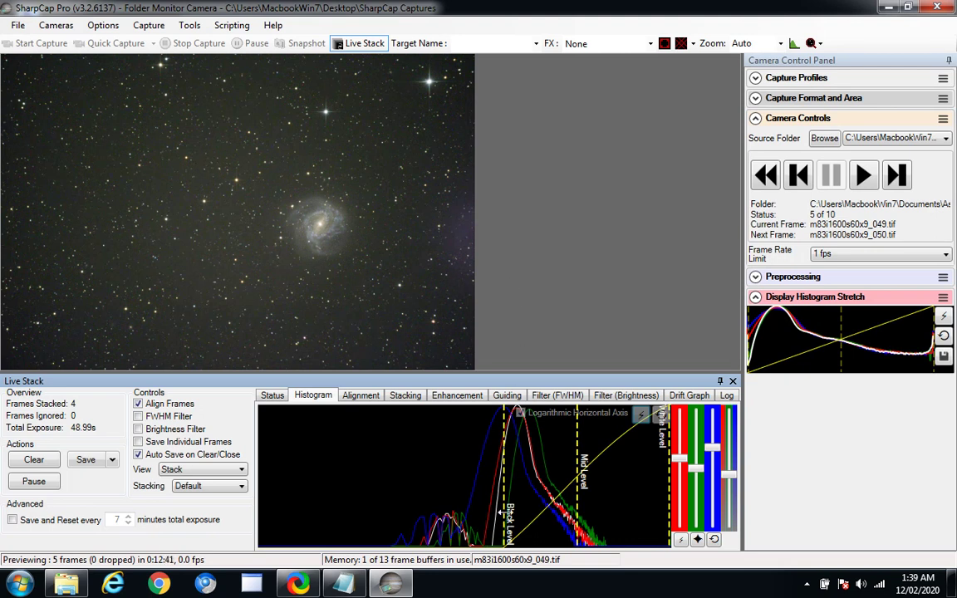
left_click(242, 280)
left_click(309, 216)
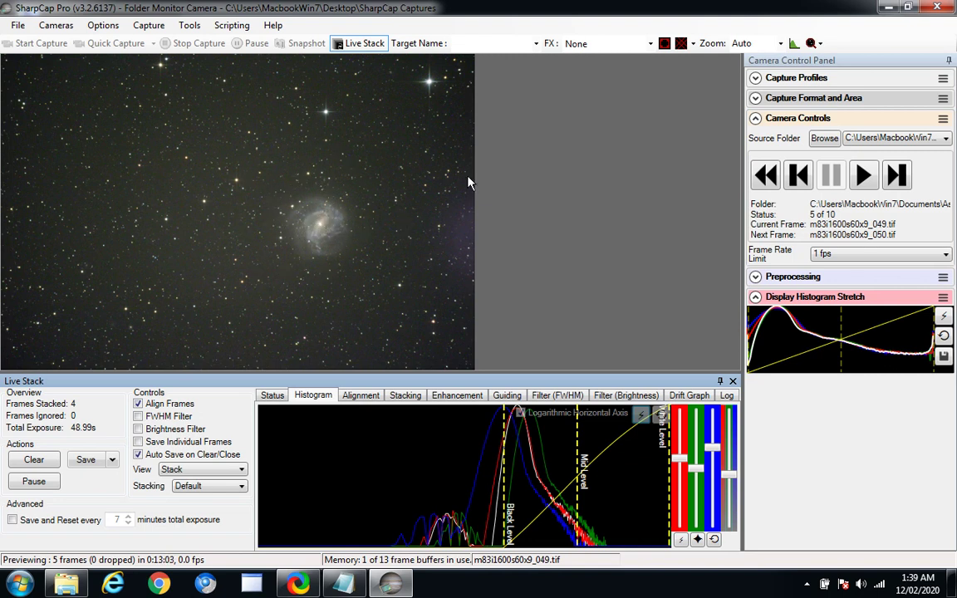
Raise the Live Stack histogram's black level just past the main peak to blacken the sky background around the galaxy.
left_click(781, 44)
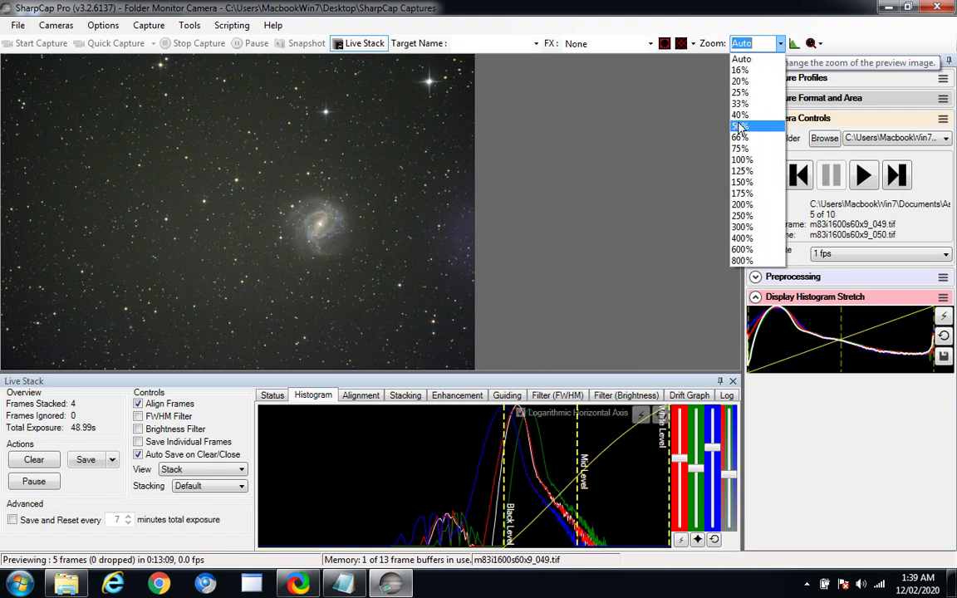
left_click(738, 126)
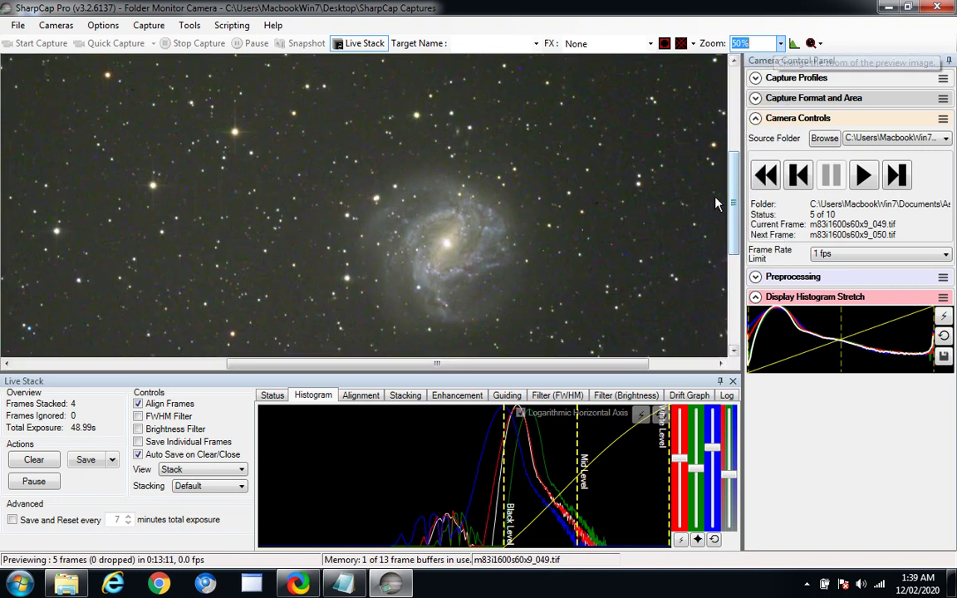
left_click_drag(579, 368, 642, 368)
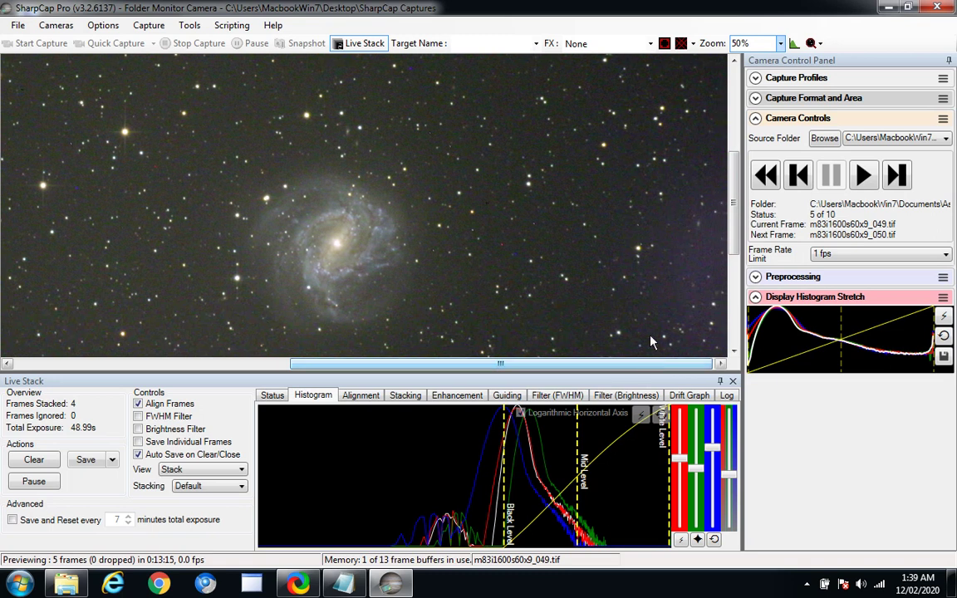
left_click_drag(734, 212, 736, 237)
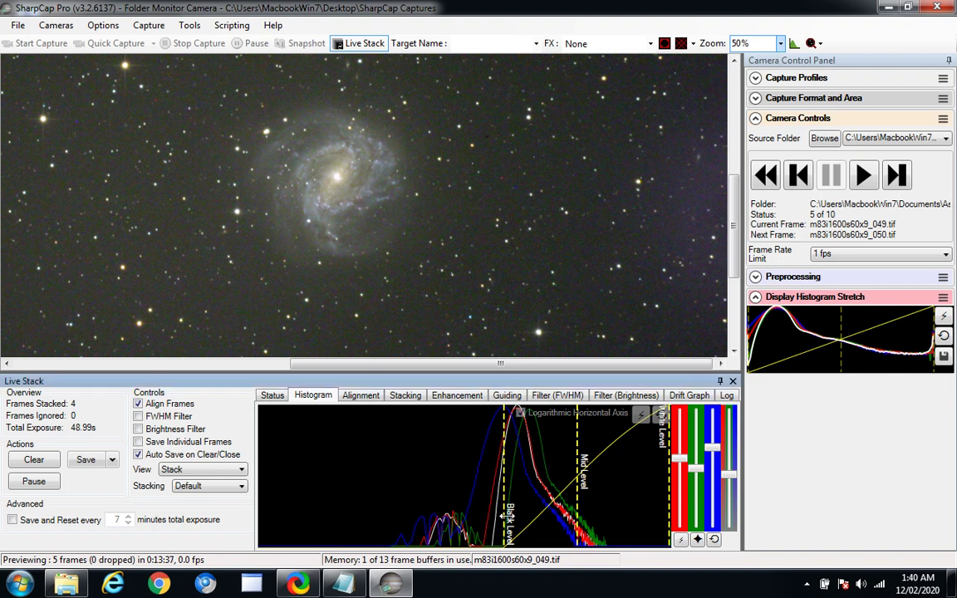
left_click_drag(502, 517, 526, 515)
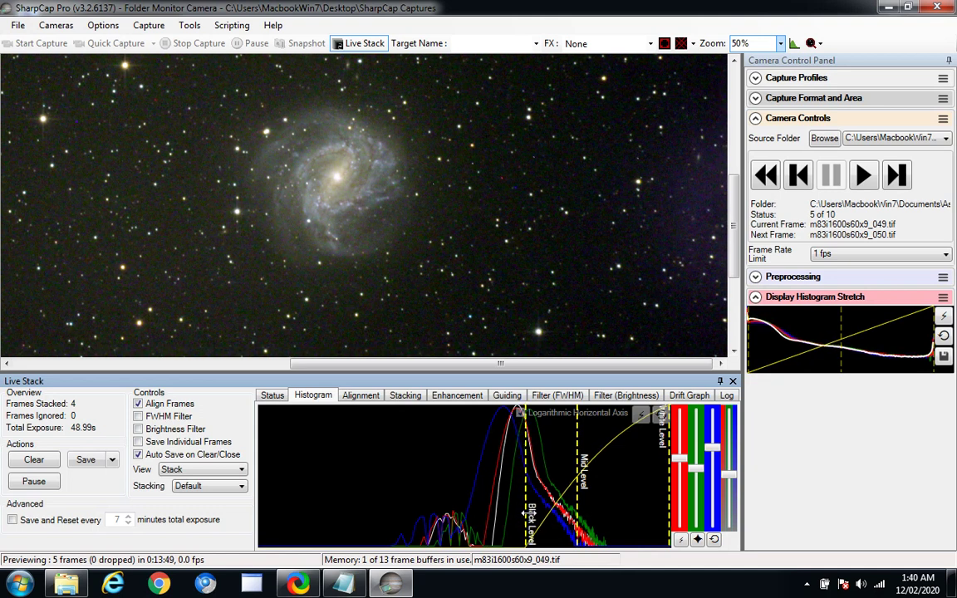
left_click_drag(524, 513, 535, 513)
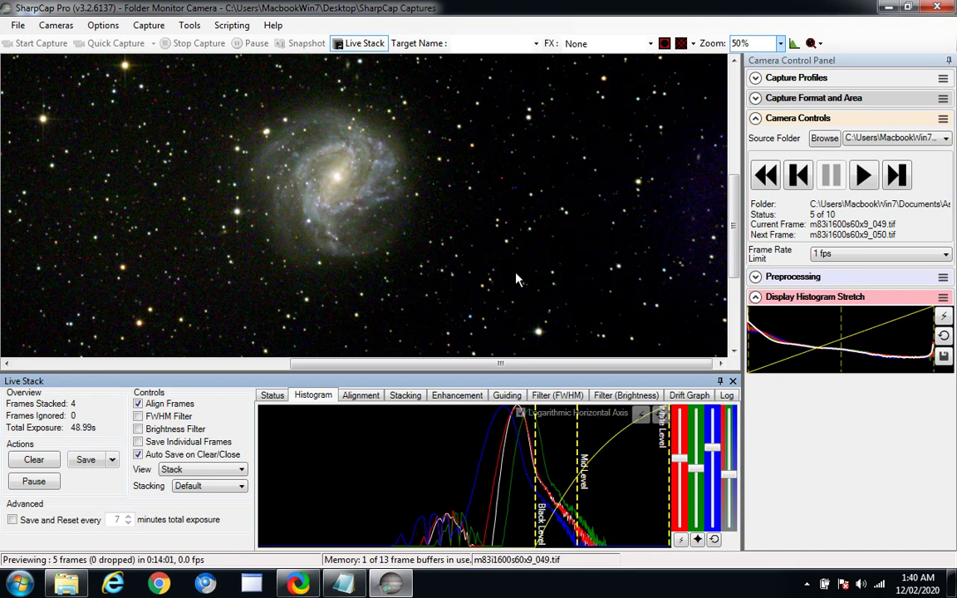
left_click(337, 181)
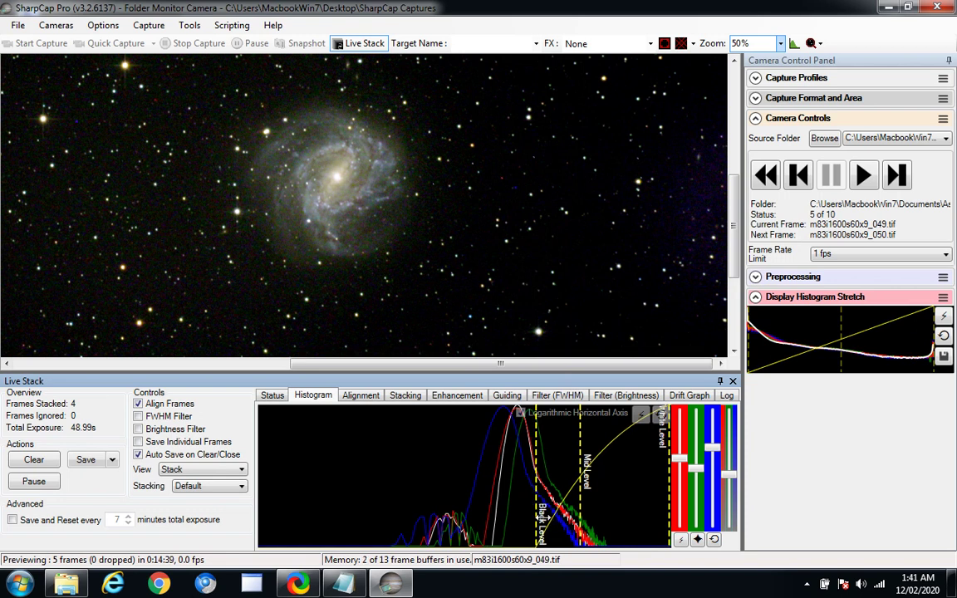
Increase the stack's colour saturation slightly and fine-tune the Live Stack histogram's black level, settling it a little closer to the main peak.
left_click_drag(540, 507, 544, 510)
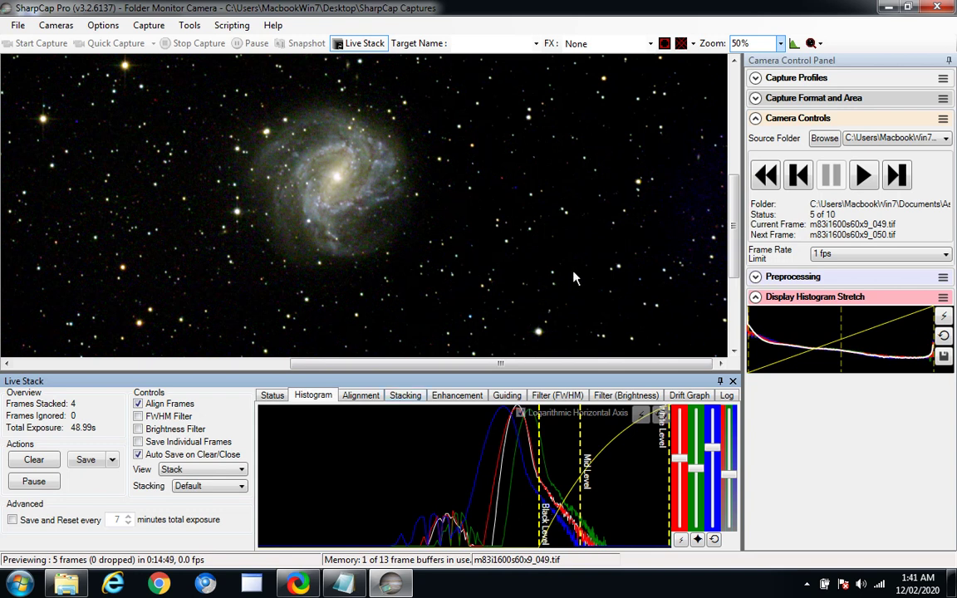
left_click(731, 481)
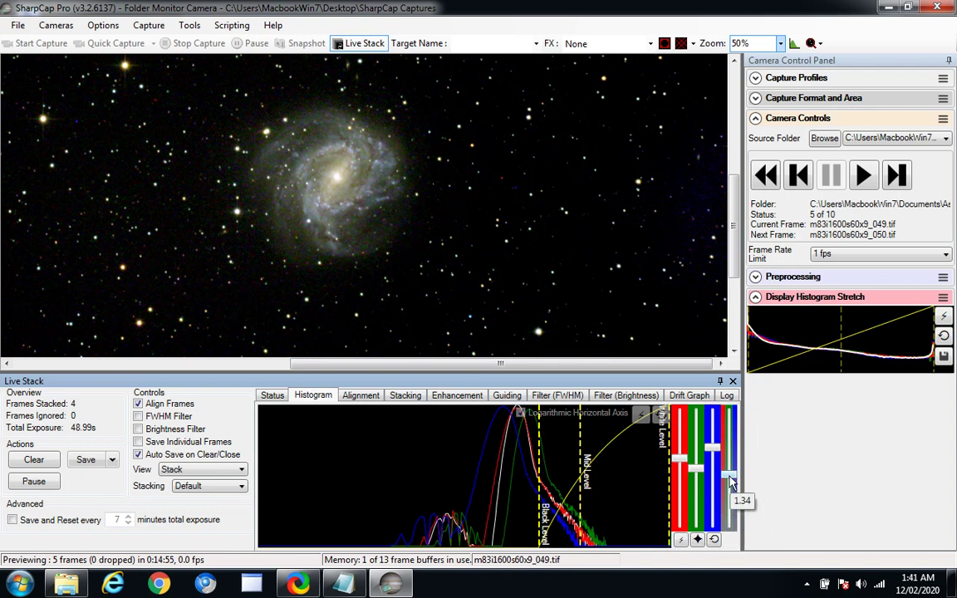
mouse_move(683, 499)
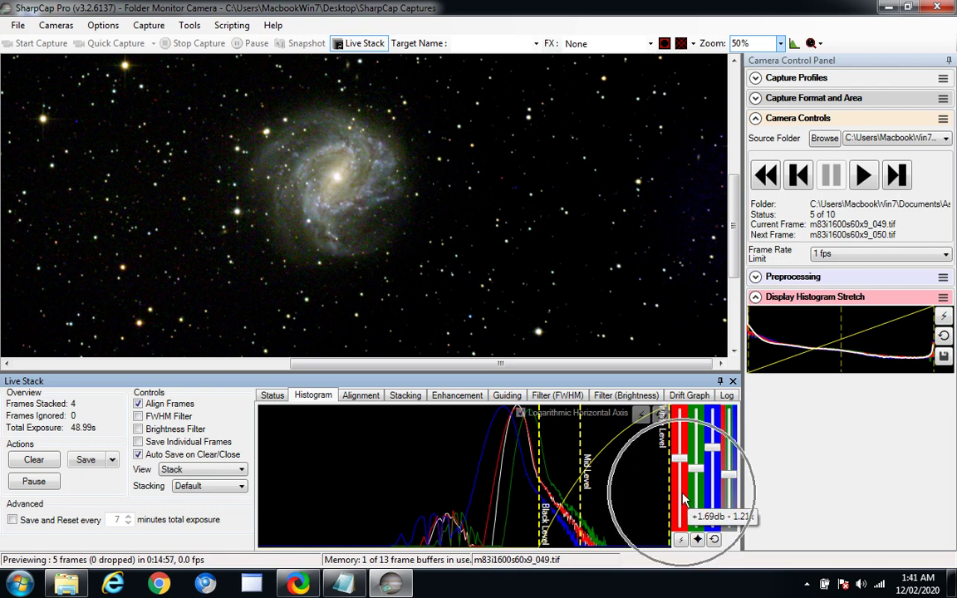
left_click(696, 497)
mouse_move(712, 494)
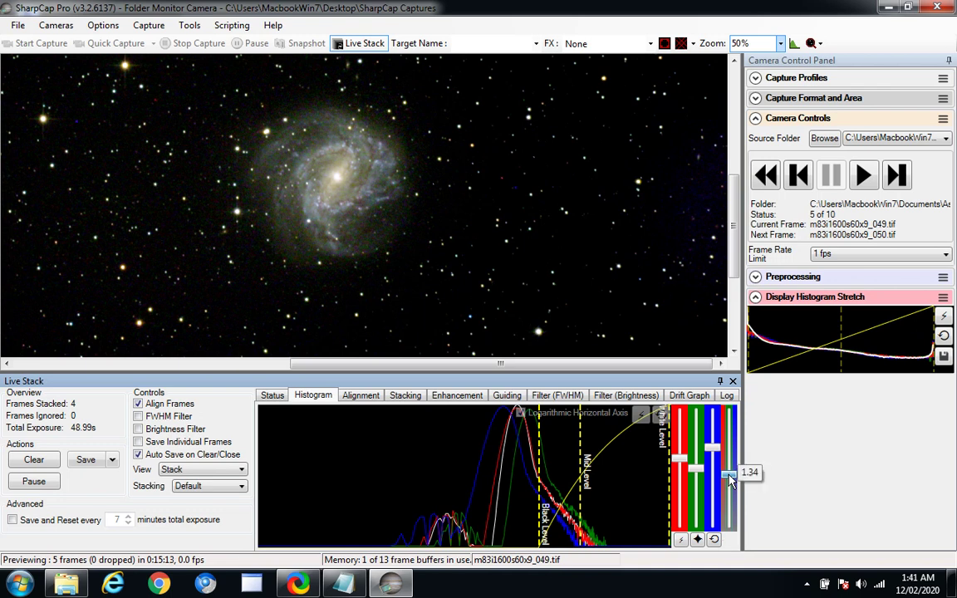
left_click_drag(730, 480, 731, 470)
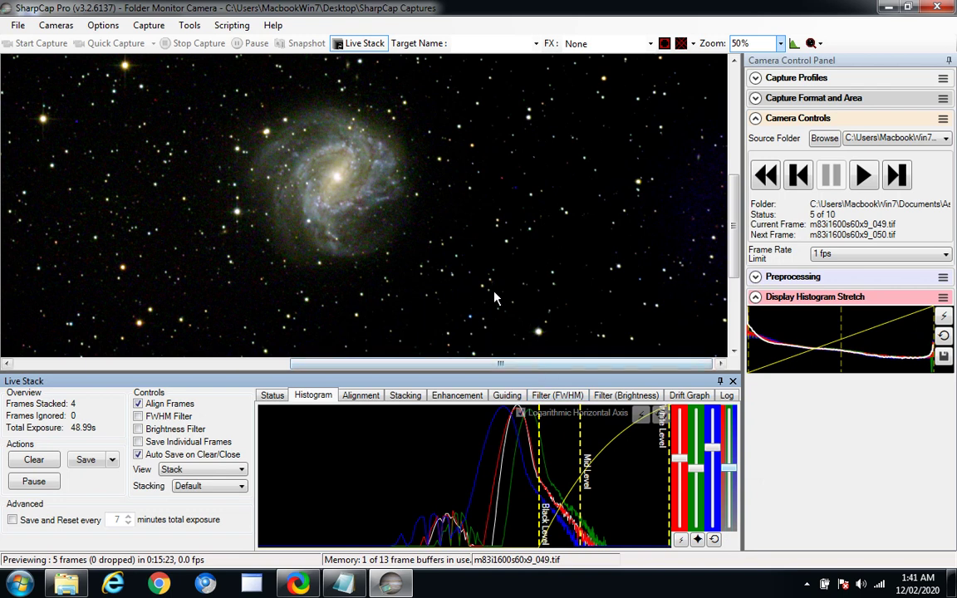
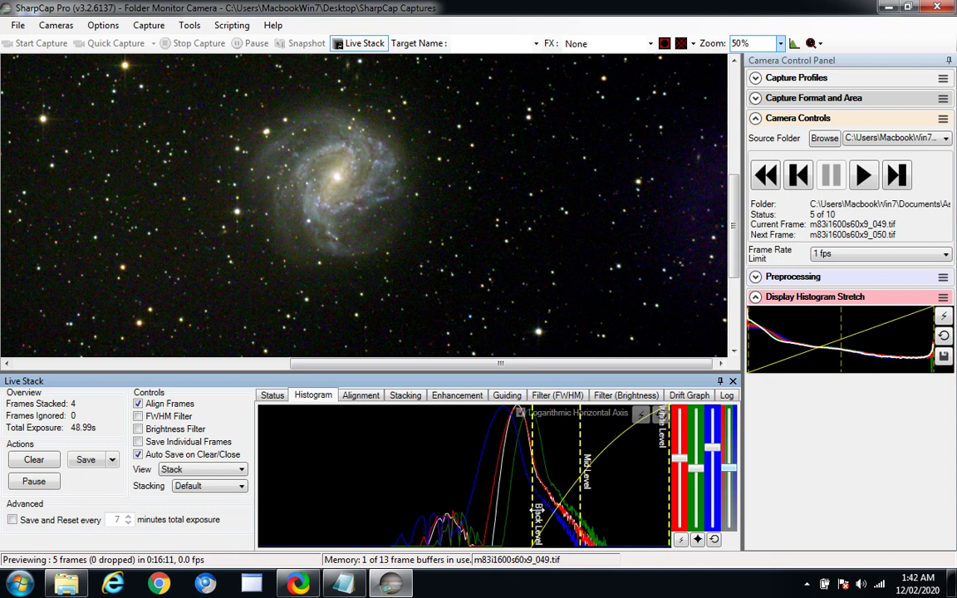
mouse_move(534, 510)
left_mouse_down()
mouse_move(548, 508)
mouse_move(534, 507)
left_mouse_up()
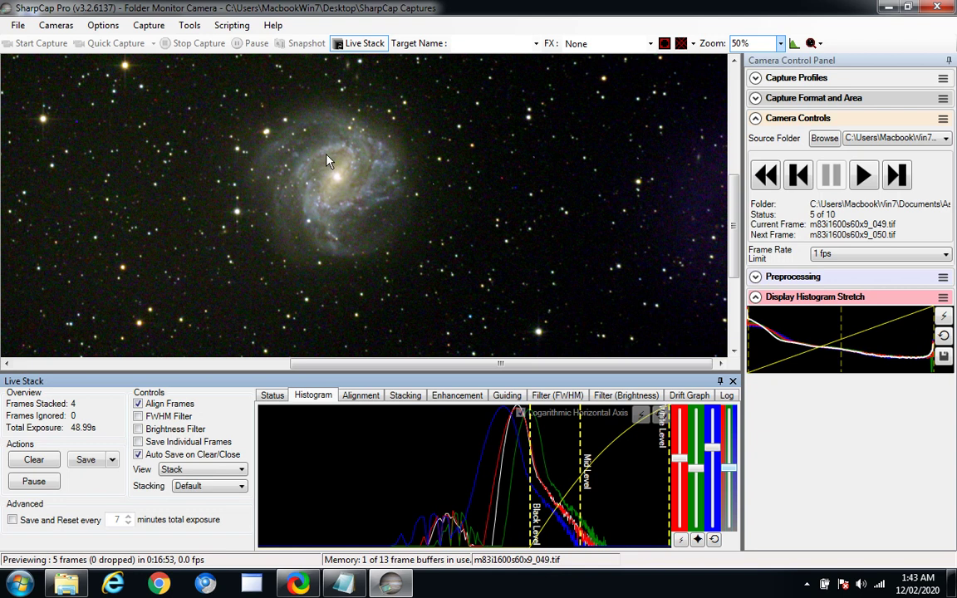
left_click(337, 217)
Set the zoom to Auto and auto-hide the Live Stack and Camera Control panels to show the whole stacked image.
left_click(781, 43)
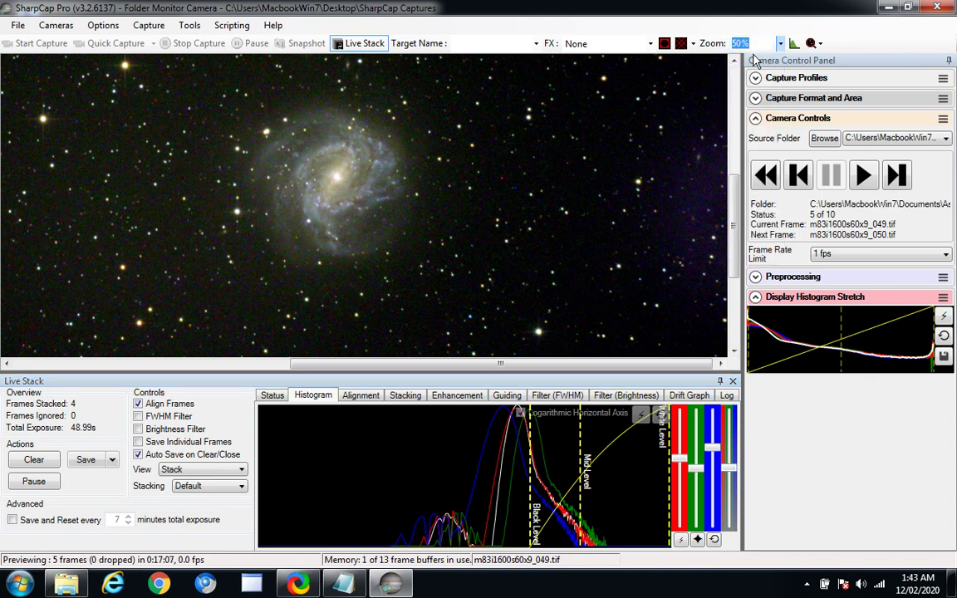
left_click(755, 55)
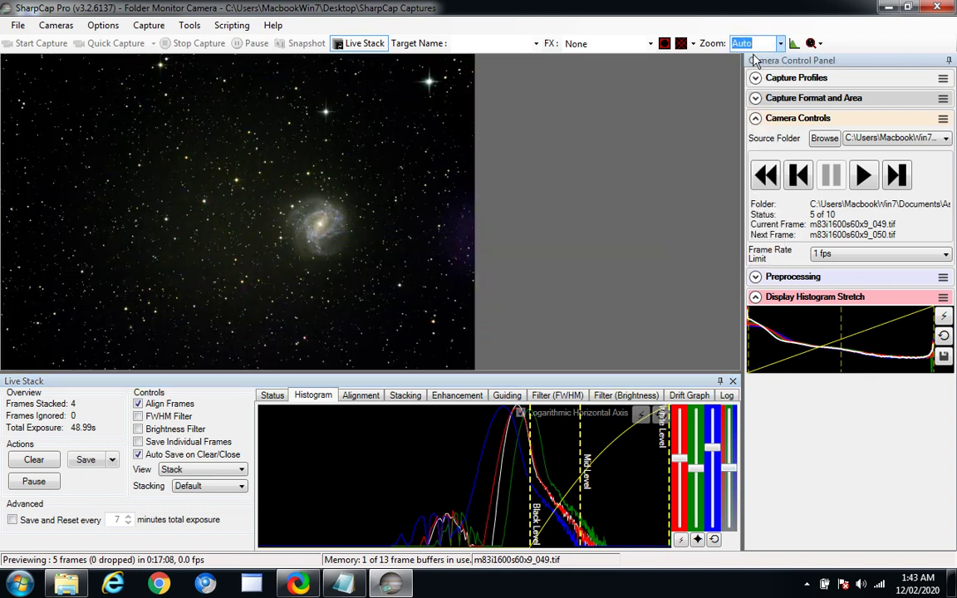
left_click(720, 381)
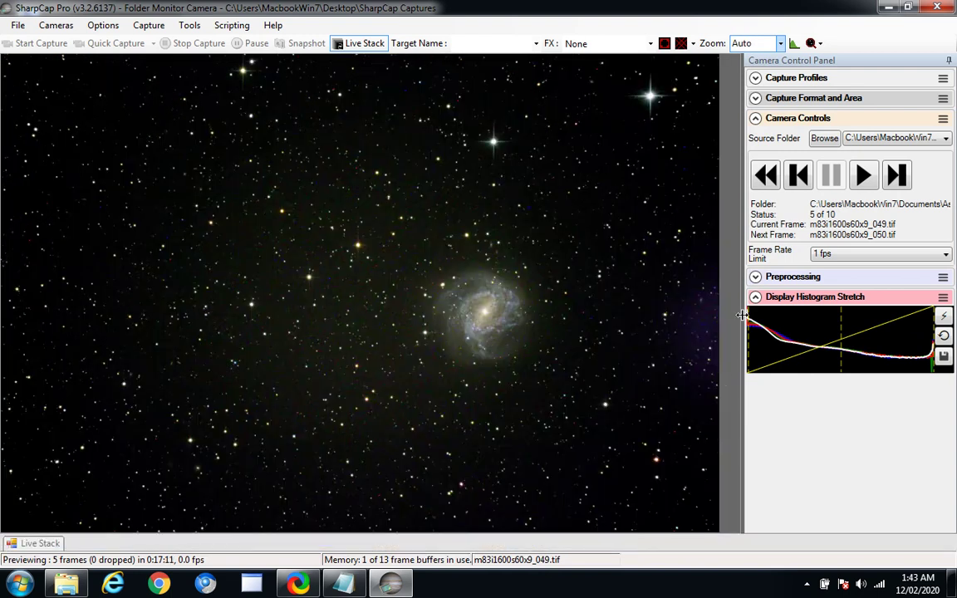
left_click(949, 61)
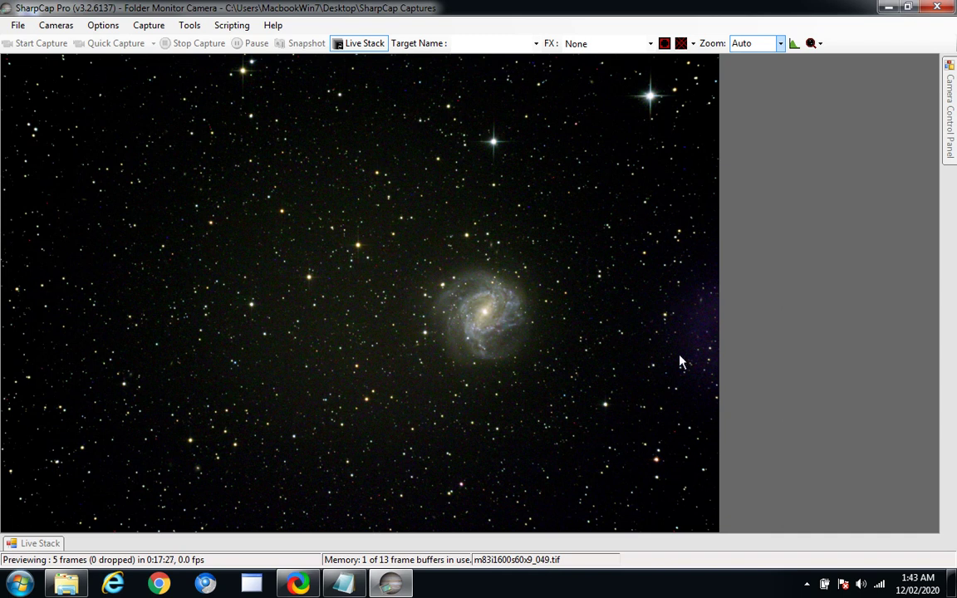
Review the stacking and display histogram items in the SharpCapBasicWorkflow.txt notes in Notepad, and return to SharpCap.
left_click(359, 588)
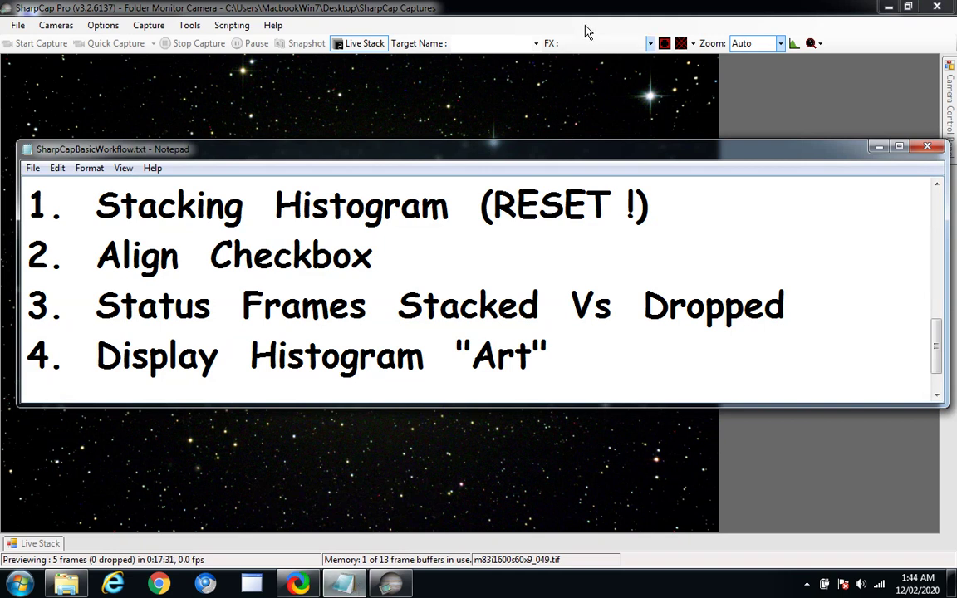
left_click(607, 12)
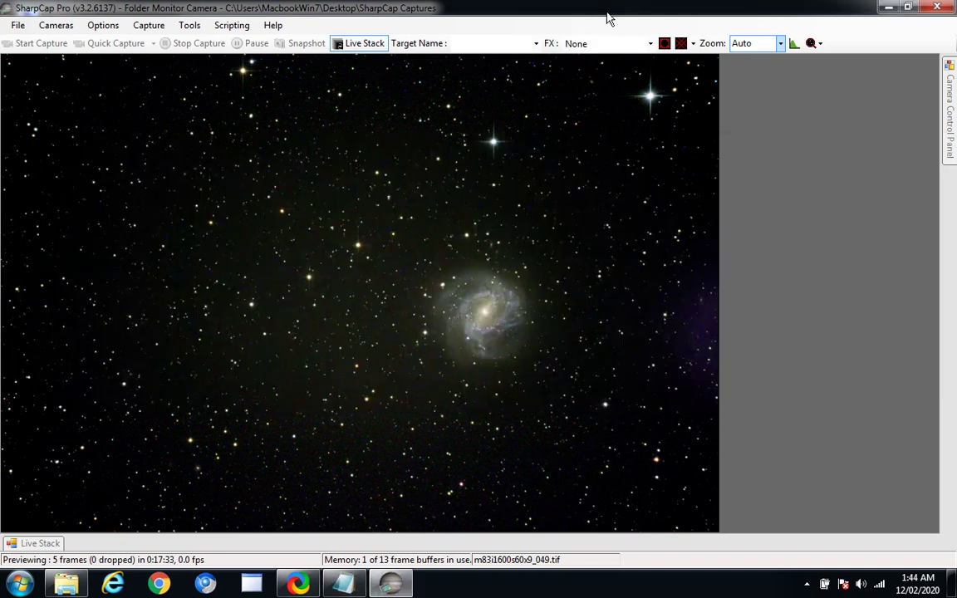